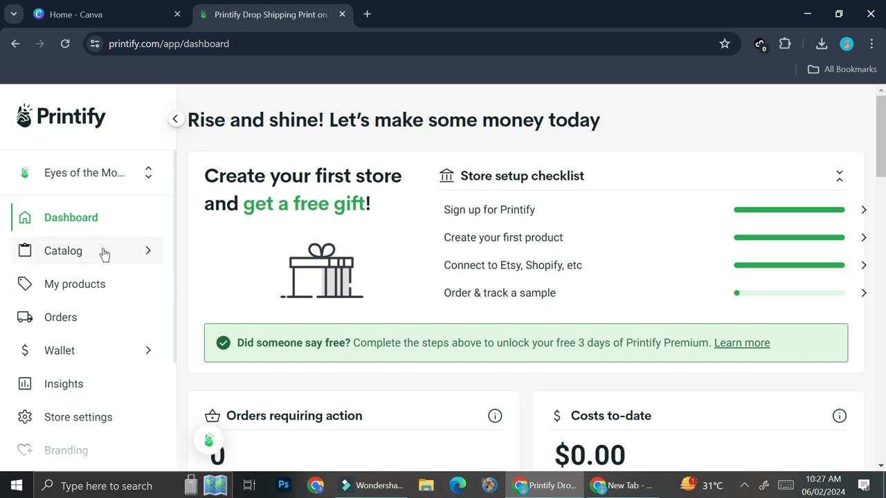
Open the T-shirts category under Women's Clothing in the product catalog.
{"action": "mouse_move", "coordinate": [104, 251]}
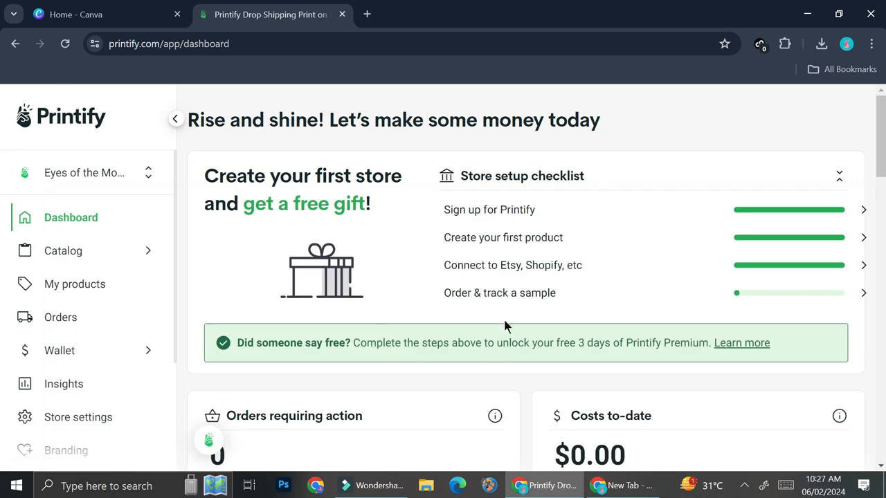
{"action": "left_click", "coordinate": [81, 260]}
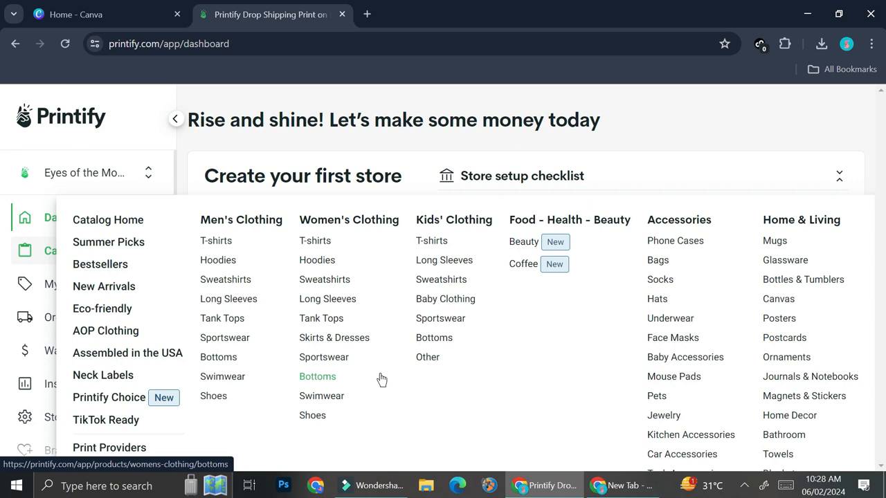
{"action": "left_click", "coordinate": [318, 240]}
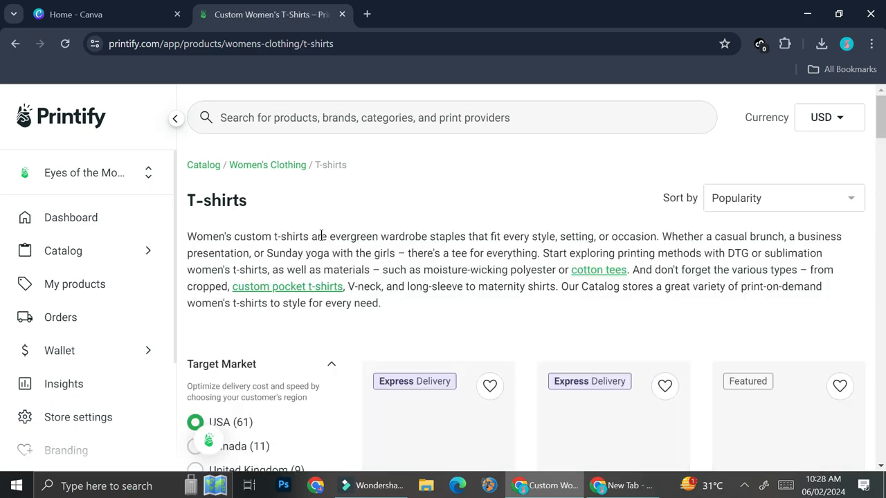
Open the product page of the Gildan 64000 Unisex Softstyle T-Shirt from the women's T-shirts listing.
{"action": "scroll", "coordinate": [346, 249], "scroll_direction": "down", "scroll_amount": 2}
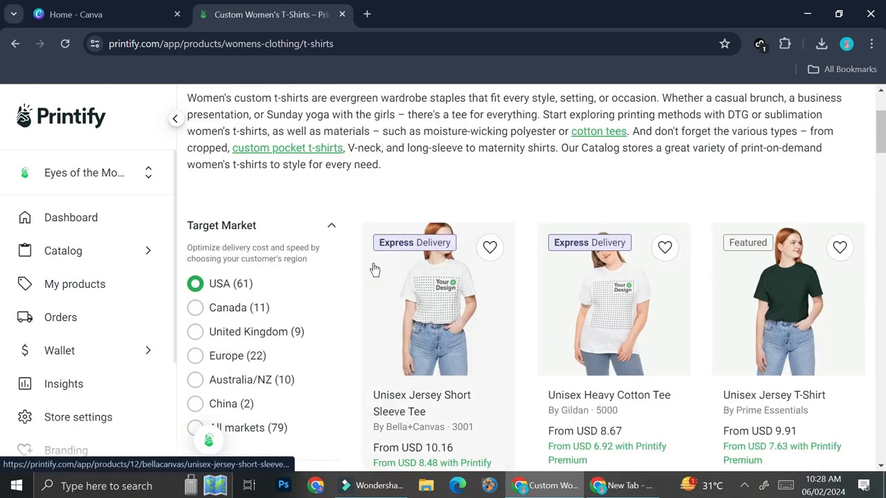
{"action": "scroll", "coordinate": [374, 268], "scroll_direction": "down", "scroll_amount": 2}
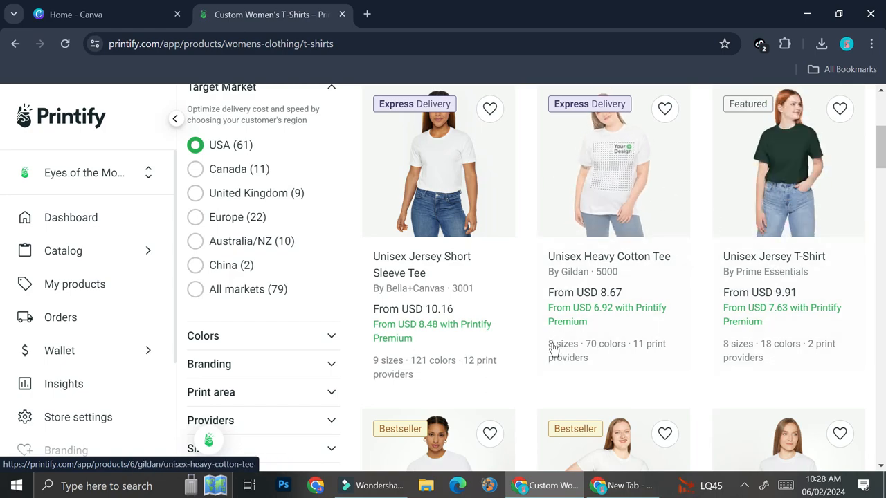
{"action": "scroll", "coordinate": [670, 340], "scroll_direction": "down", "scroll_amount": 5}
{"action": "scroll", "coordinate": [668, 338], "scroll_direction": "up", "scroll_amount": 8}
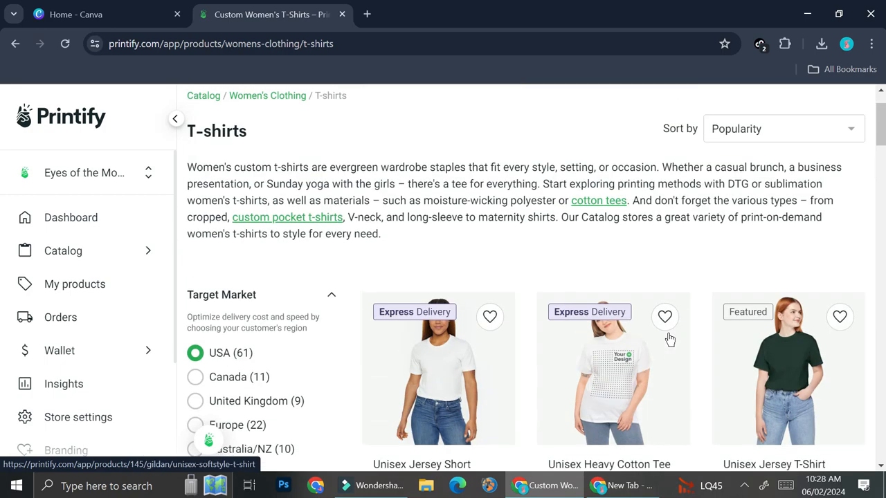
{"action": "scroll", "coordinate": [609, 325], "scroll_direction": "down", "scroll_amount": 1}
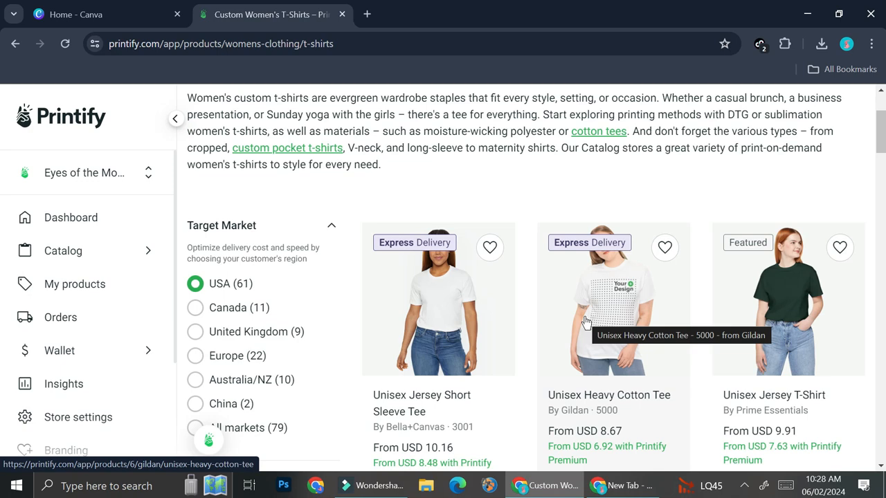
{"action": "scroll", "coordinate": [475, 380], "scroll_direction": "down", "scroll_amount": 5}
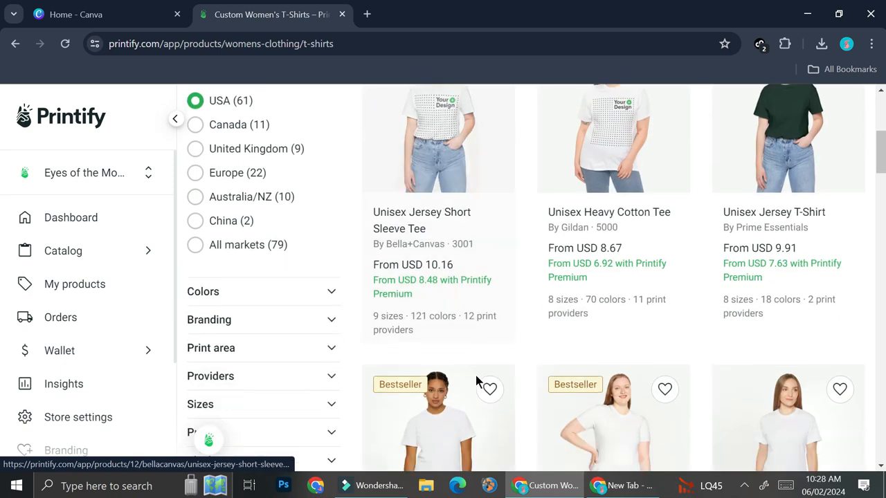
{"action": "scroll", "coordinate": [476, 380], "scroll_direction": "down", "scroll_amount": 2}
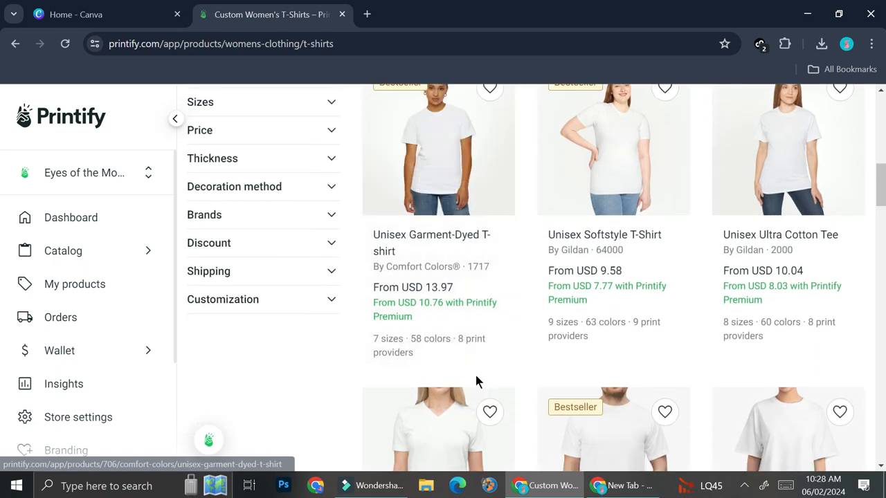
{"action": "scroll", "coordinate": [475, 375], "scroll_direction": "up", "scroll_amount": 2}
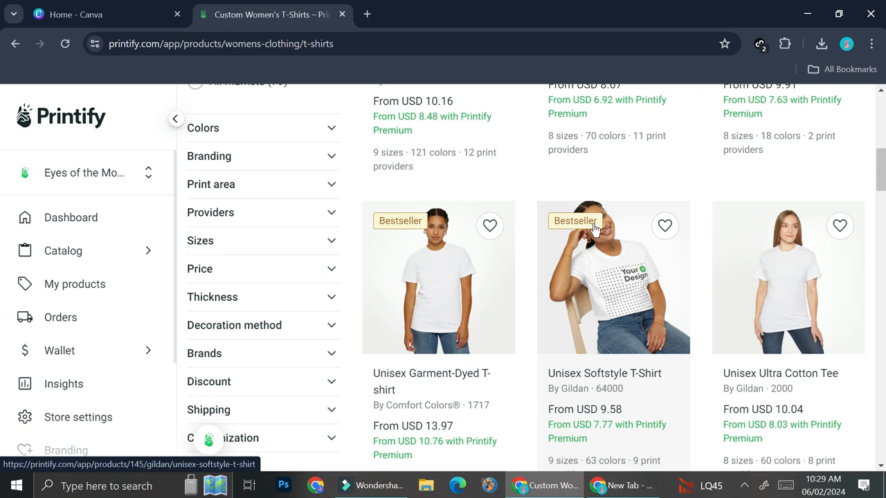
{"action": "left_click", "coordinate": [625, 276]}
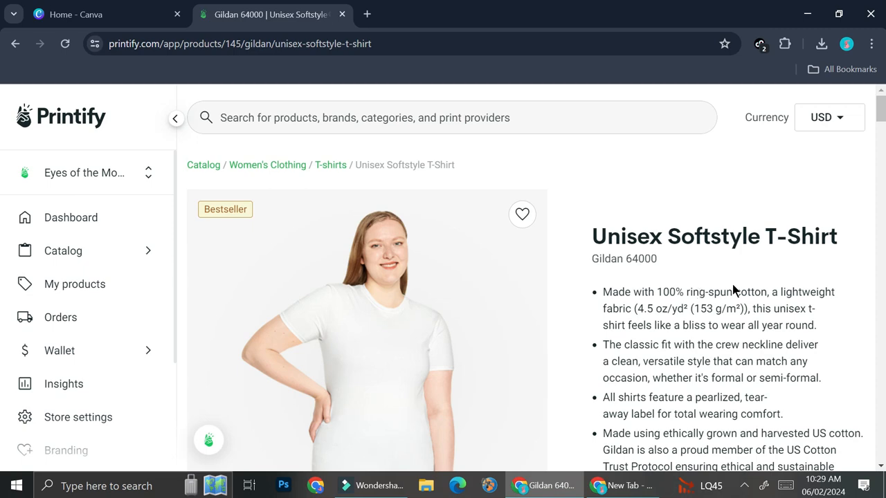
Review the T-shirt's photos and description, and compare the print providers' prices, shipping, production times, print areas, sizes and colors.
{"action": "scroll", "coordinate": [734, 290], "scroll_direction": "down", "scroll_amount": 2}
{"action": "scroll", "coordinate": [402, 311], "scroll_direction": "down", "scroll_amount": 3}
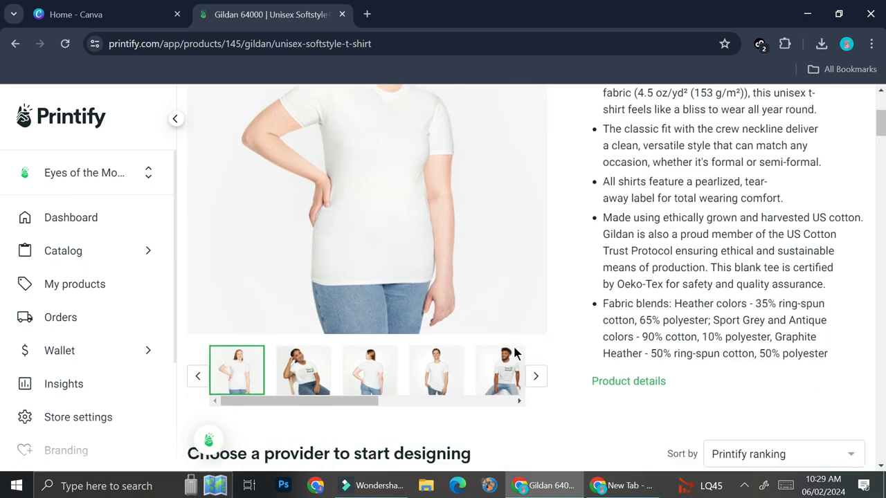
{"action": "scroll", "coordinate": [517, 329], "scroll_direction": "up", "scroll_amount": 3}
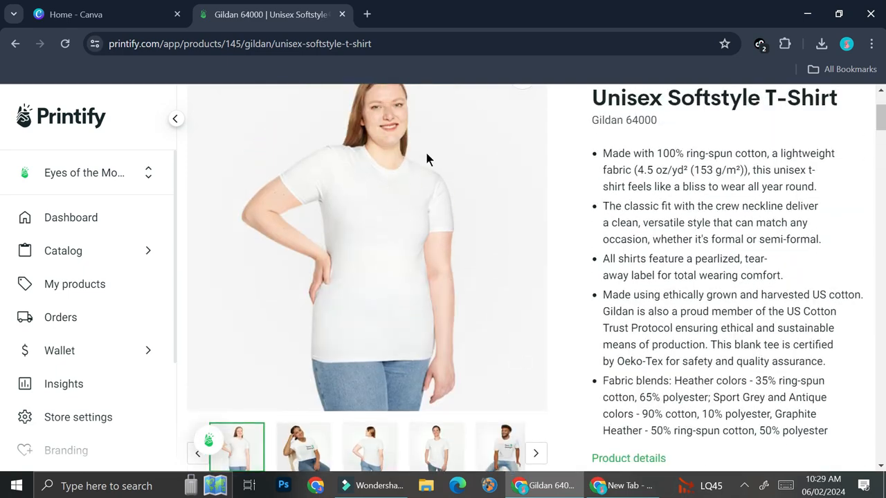
{"action": "scroll", "coordinate": [547, 304], "scroll_direction": "down", "scroll_amount": 4}
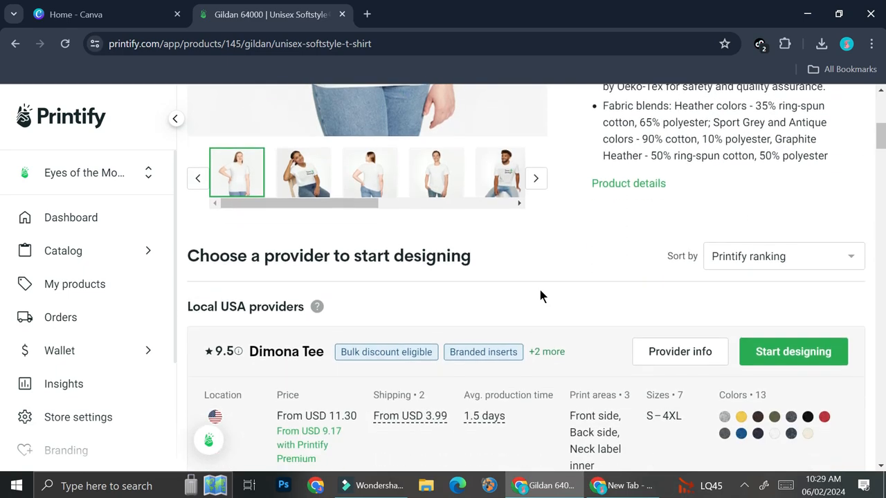
{"action": "scroll", "coordinate": [540, 296], "scroll_direction": "down", "scroll_amount": 2}
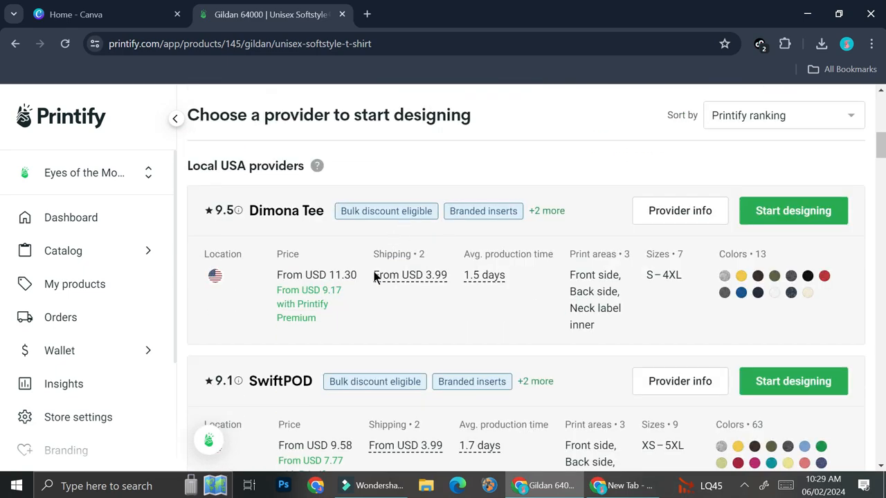
{"action": "scroll", "coordinate": [436, 277], "scroll_direction": "down", "scroll_amount": 3}
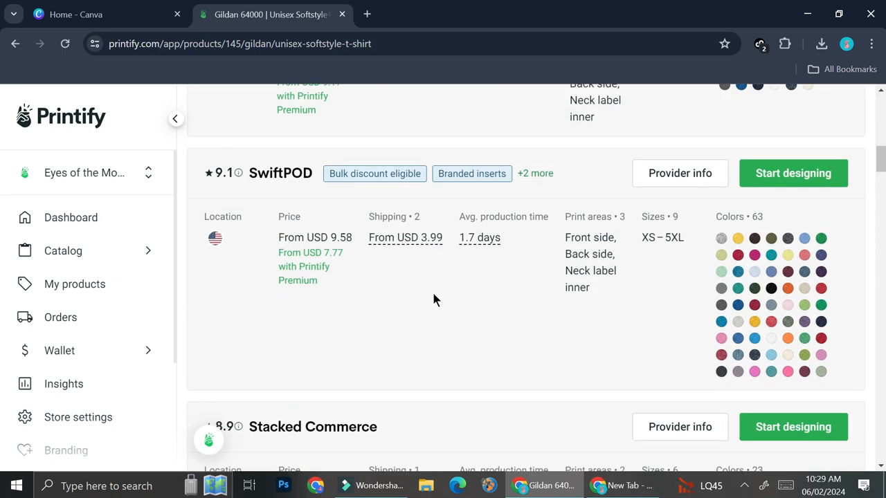
{"action": "scroll", "coordinate": [432, 290], "scroll_direction": "down", "scroll_amount": 3}
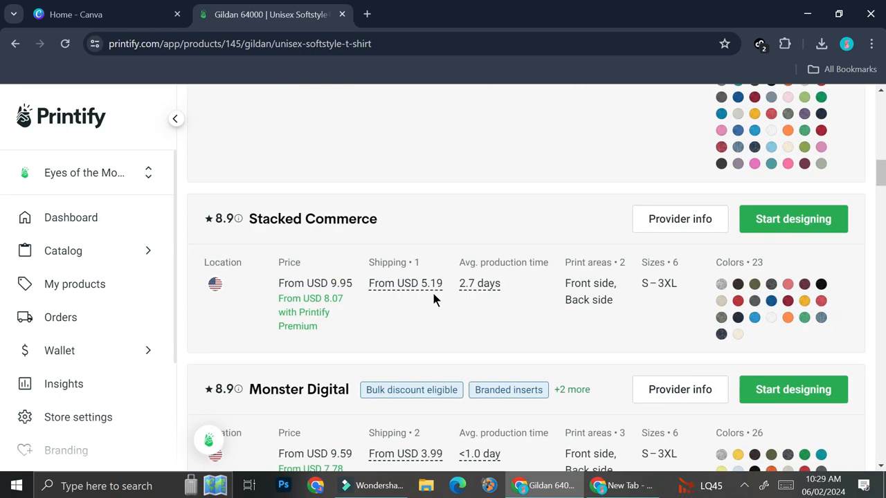
{"action": "scroll", "coordinate": [433, 298], "scroll_direction": "down", "scroll_amount": 2}
{"action": "scroll", "coordinate": [434, 297], "scroll_direction": "up", "scroll_amount": 8}
{"action": "scroll", "coordinate": [422, 289], "scroll_direction": "up", "scroll_amount": 2}
{"action": "scroll", "coordinate": [477, 308], "scroll_direction": "down", "scroll_amount": 4}
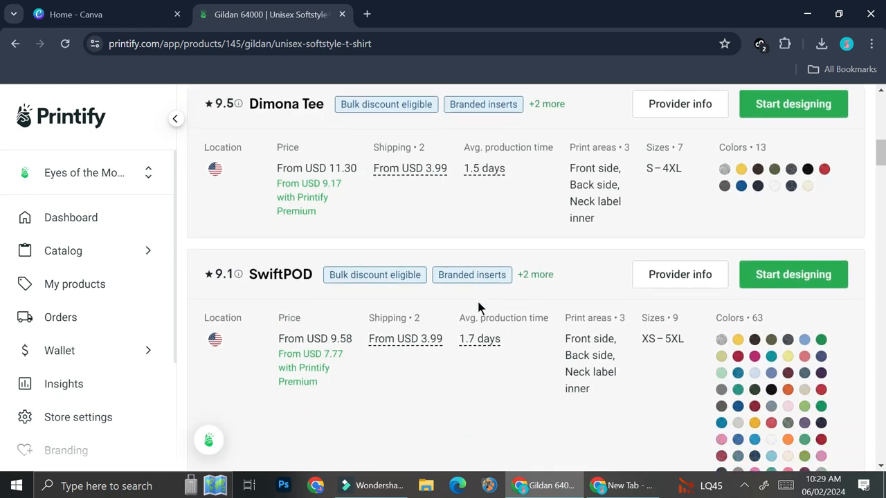
{"action": "scroll", "coordinate": [480, 307], "scroll_direction": "up", "scroll_amount": 2}
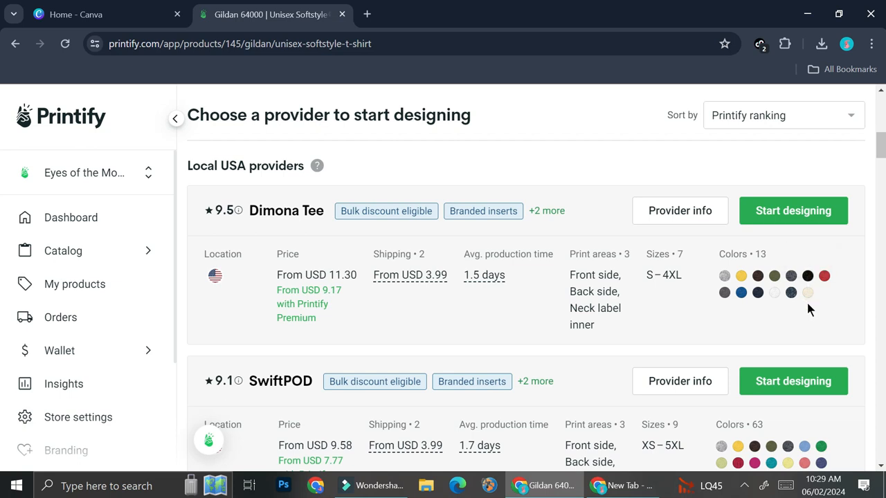
{"action": "scroll", "coordinate": [847, 294], "scroll_direction": "down", "scroll_amount": 2}
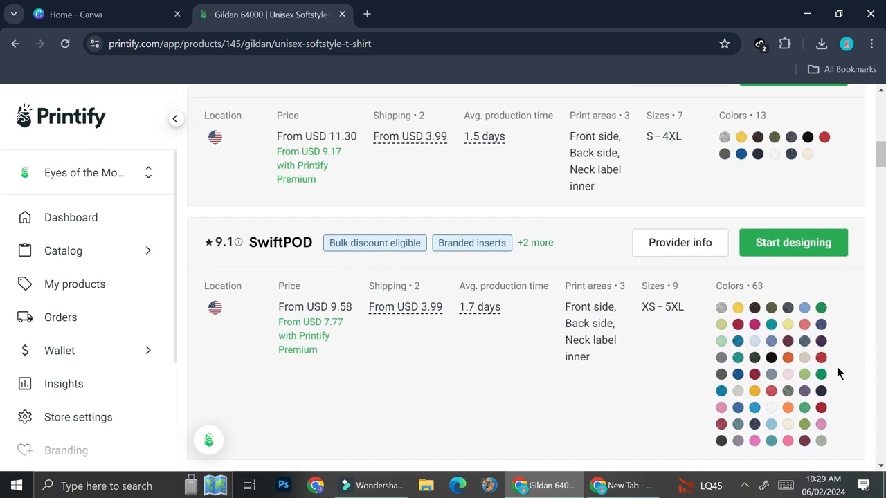
{"action": "scroll", "coordinate": [837, 370], "scroll_direction": "down", "scroll_amount": 1}
{"action": "scroll", "coordinate": [629, 206], "scroll_direction": "up", "scroll_amount": 2}
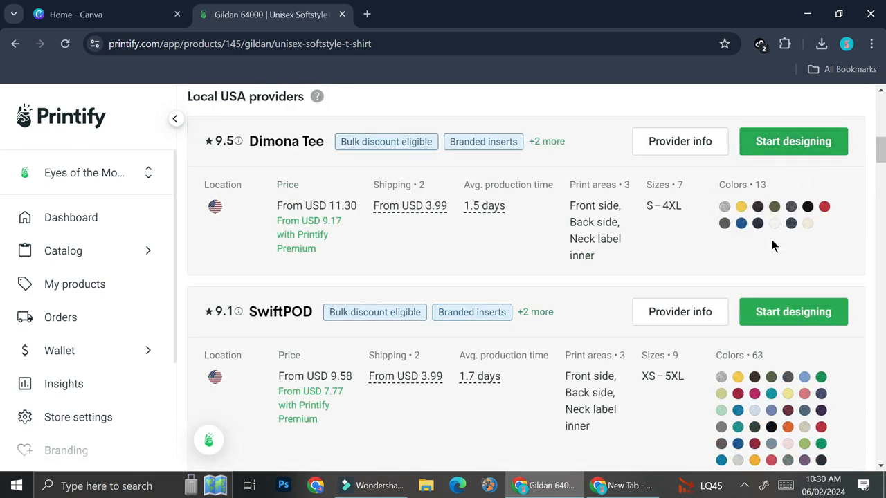
{"action": "scroll", "coordinate": [366, 228], "scroll_direction": "up", "scroll_amount": 1}
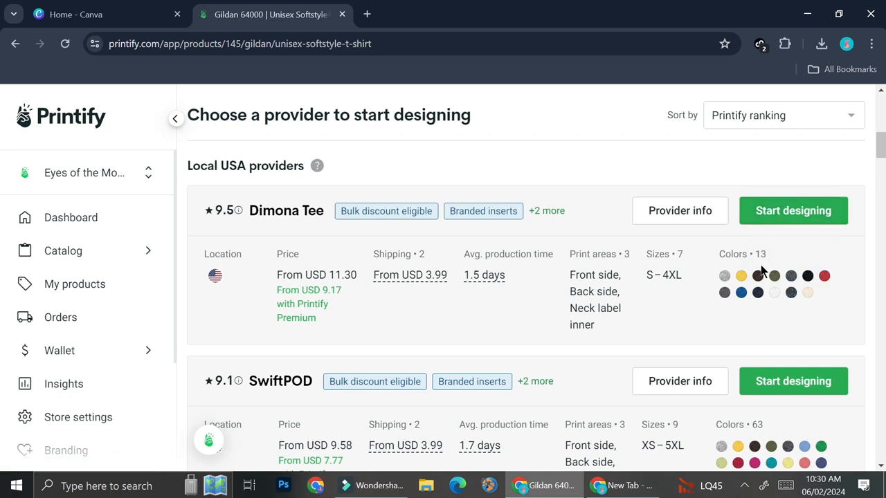
Start designing the T-shirt with provider Dimona Tee and set the AI image generator's style to Origami.
{"action": "left_click", "coordinate": [786, 218]}
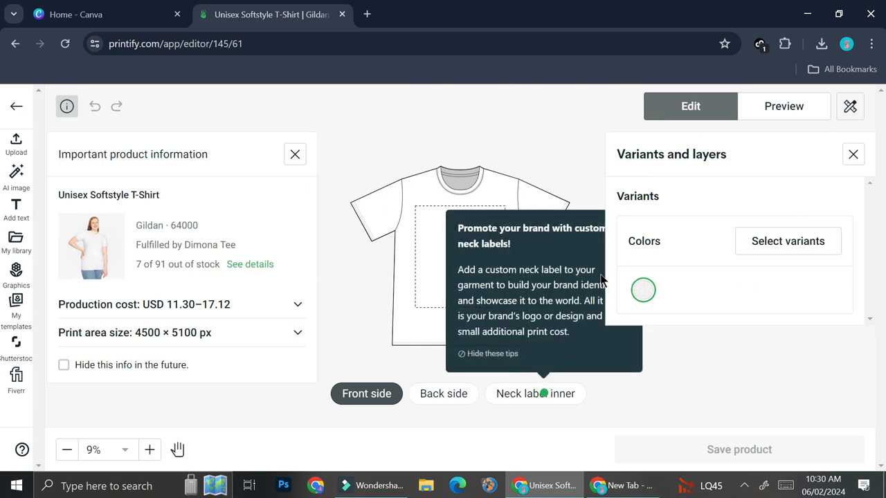
{"action": "left_click", "coordinate": [32, 181]}
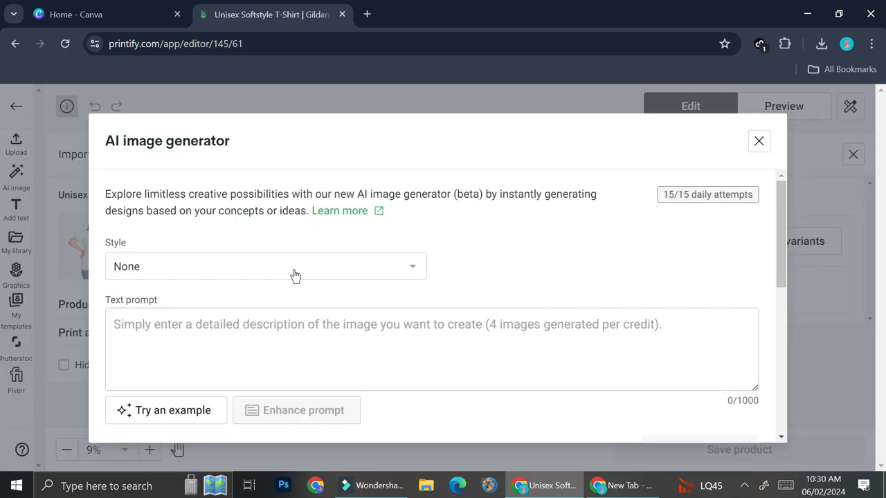
{"action": "left_click", "coordinate": [293, 271]}
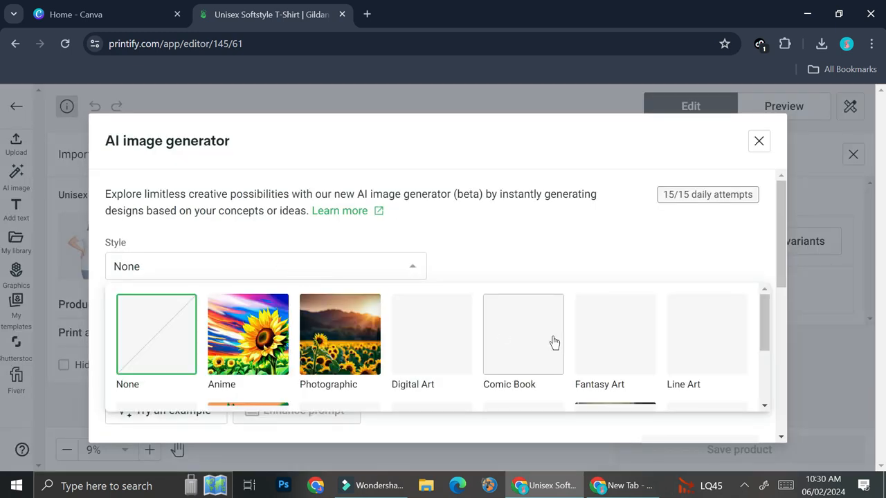
{"action": "scroll", "coordinate": [581, 339], "scroll_direction": "down", "scroll_amount": 2}
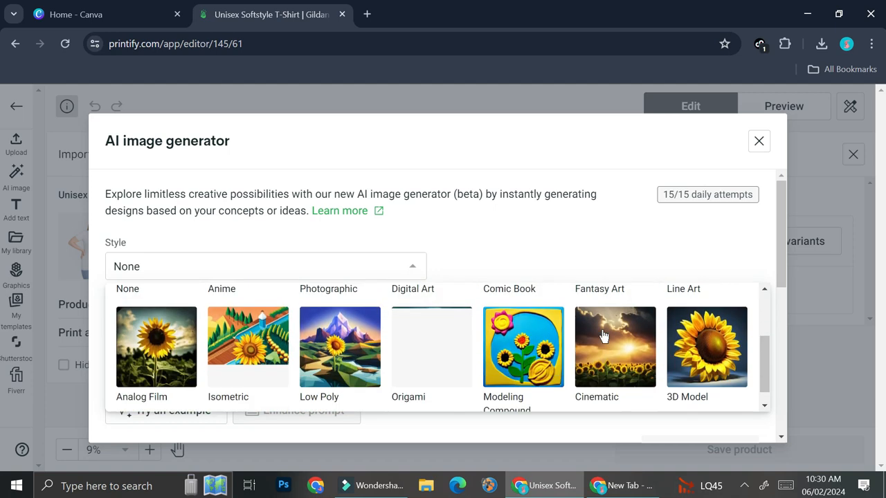
{"action": "scroll", "coordinate": [604, 336], "scroll_direction": "down", "scroll_amount": 1}
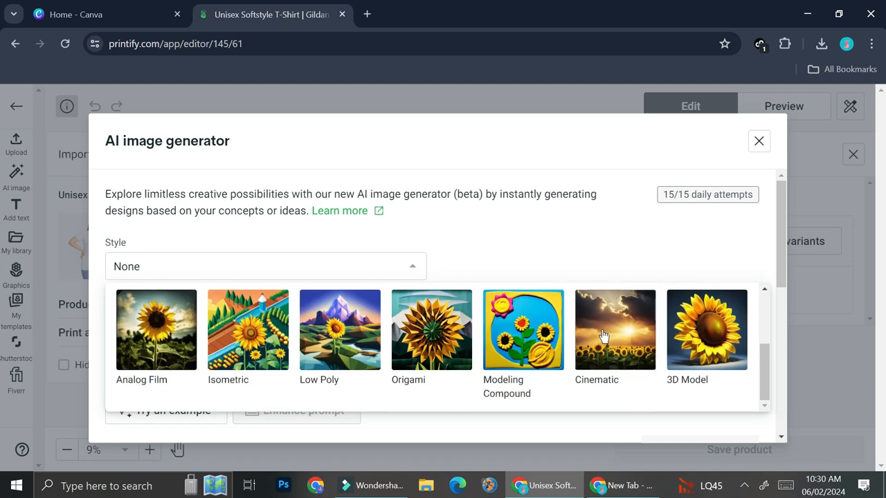
{"action": "left_click", "coordinate": [444, 348]}
Generate AI images from the text prompt "A bouquet of sunflower".
{"action": "left_click", "coordinate": [286, 330]}
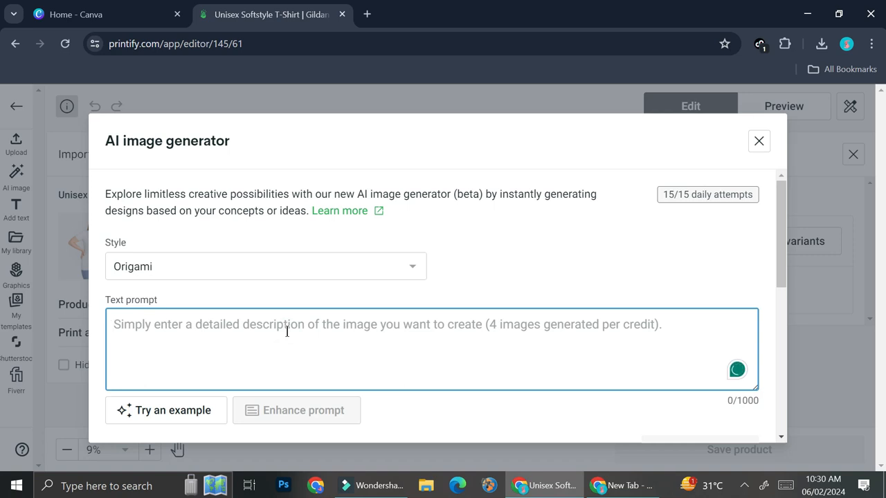
{"action": "type", "text": "A"}
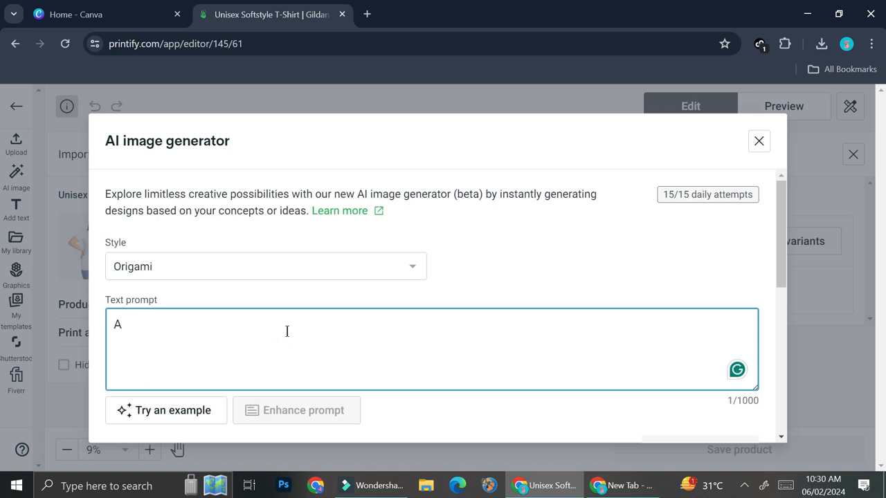
{"action": "type", "text": " bouque"}
{"action": "type", "text": "t of sunflow"}
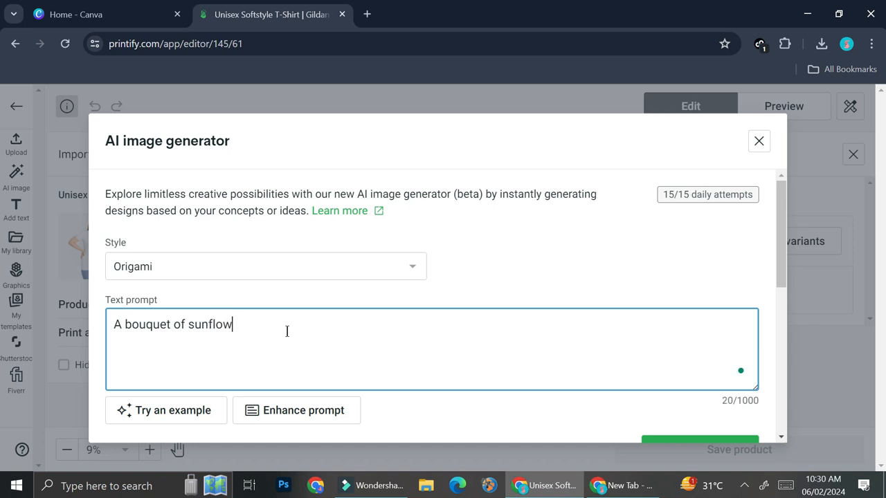
{"action": "scroll", "coordinate": [286, 332], "scroll_direction": "down", "scroll_amount": 3}
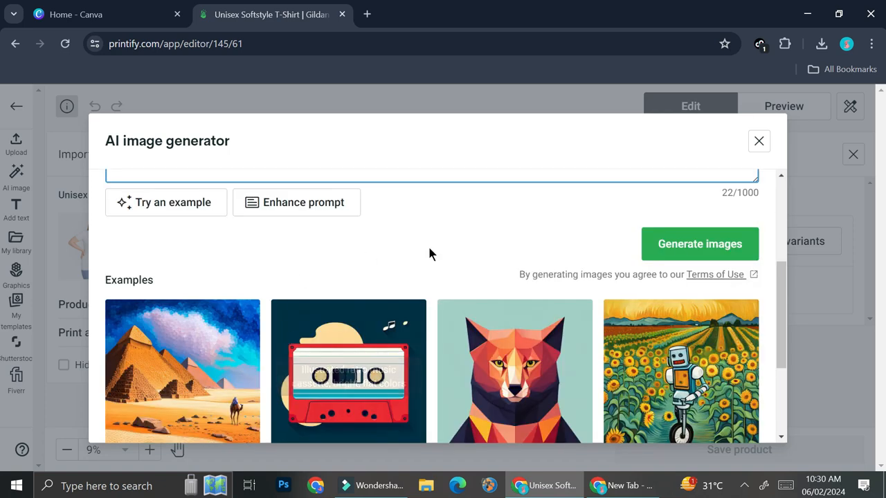
{"action": "scroll", "coordinate": [366, 256], "scroll_direction": "up", "scroll_amount": 1}
{"action": "left_click", "coordinate": [675, 313]}
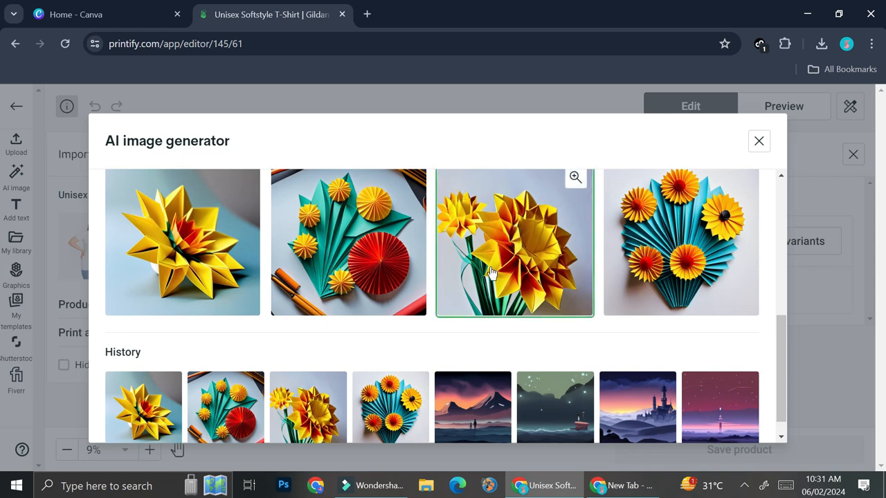
Add the third generated sunflower image to the shirt's front side and enlarge it to about 16 × 16 in across the print area.
{"action": "scroll", "coordinate": [516, 239], "scroll_direction": "up", "scroll_amount": 2}
{"action": "left_click", "coordinate": [516, 349]}
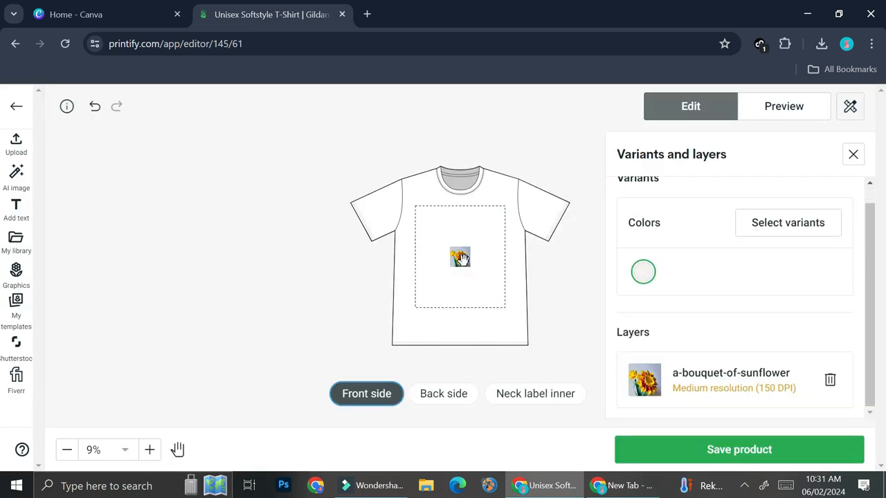
{"action": "left_click", "coordinate": [460, 259]}
{"action": "left_click_drag", "start_coordinate": [471, 265], "coordinate": [507, 308]}
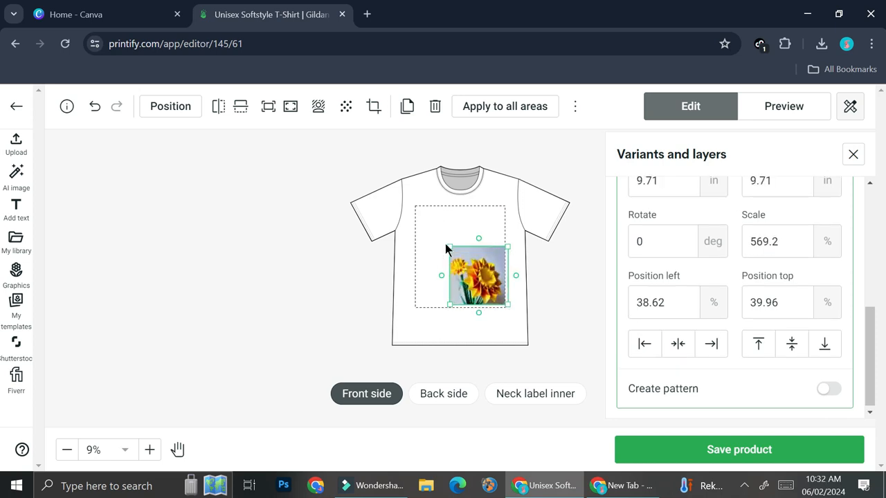
{"action": "left_click_drag", "start_coordinate": [445, 236], "coordinate": [421, 201]}
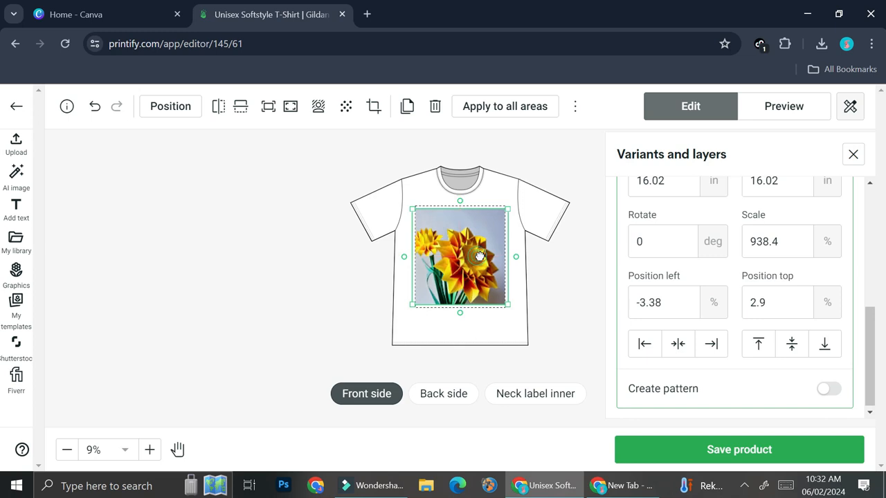
Adjust the sunflower image's position within the shirt's front print area and deselect it.
{"action": "left_click_drag", "start_coordinate": [477, 256], "coordinate": [481, 257]}
{"action": "left_click", "coordinate": [579, 305]}
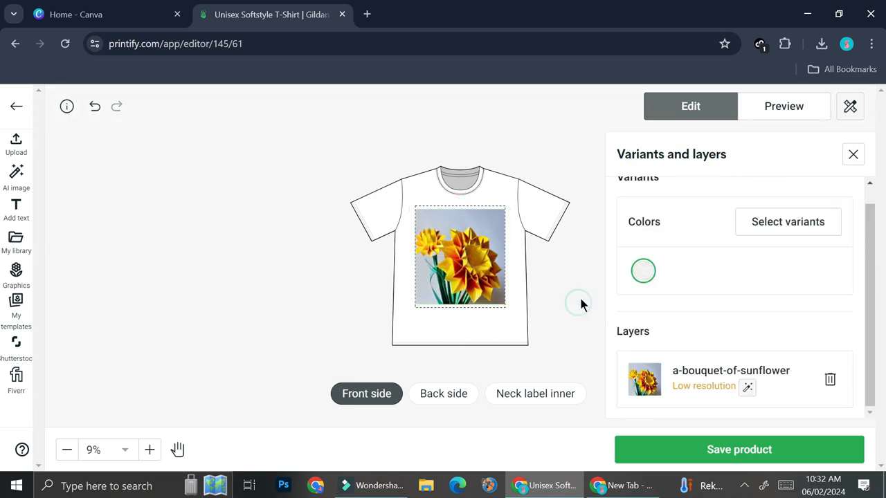
Browse the available text fonts and the graphics collections, including Text elements, Eco-friendly, Fresh plants and Starter designs.
{"action": "left_click", "coordinate": [20, 212]}
{"action": "scroll", "coordinate": [142, 305], "scroll_direction": "down", "scroll_amount": 2}
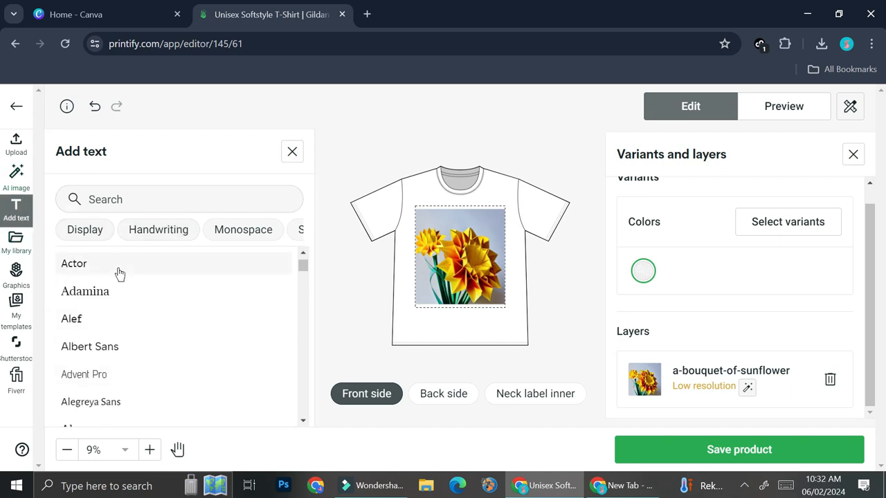
{"action": "left_click", "coordinate": [17, 276]}
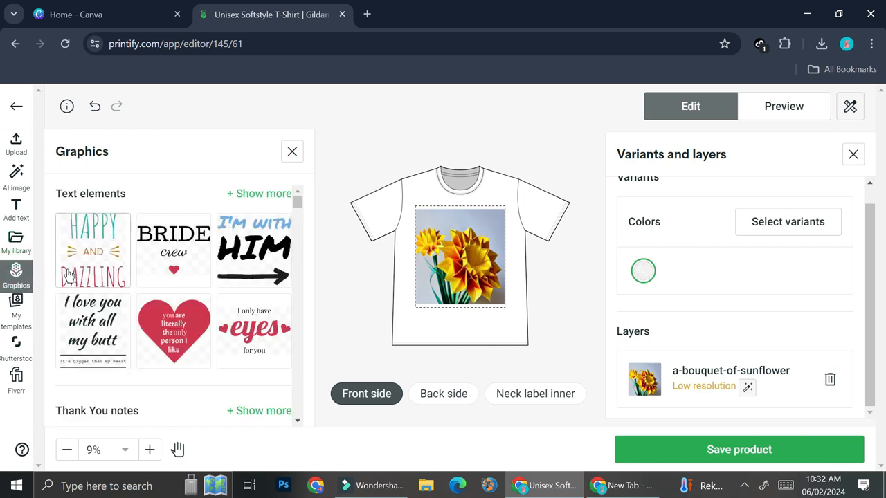
{"action": "scroll", "coordinate": [198, 280], "scroll_direction": "down", "scroll_amount": 3}
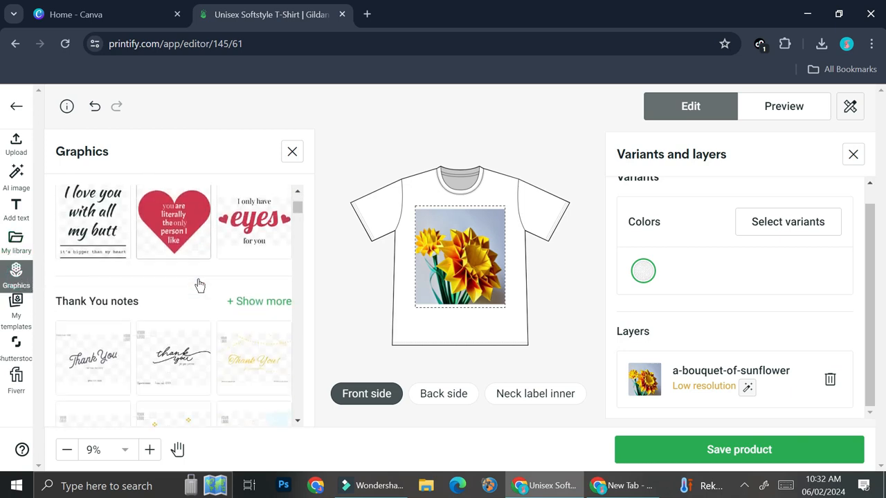
{"action": "scroll", "coordinate": [213, 265], "scroll_direction": "down", "scroll_amount": 3}
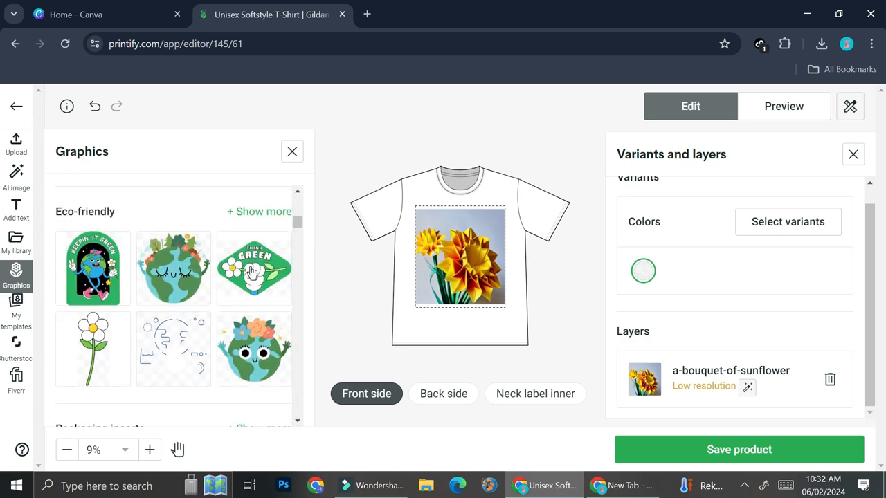
{"action": "scroll", "coordinate": [218, 265], "scroll_direction": "down", "scroll_amount": 6}
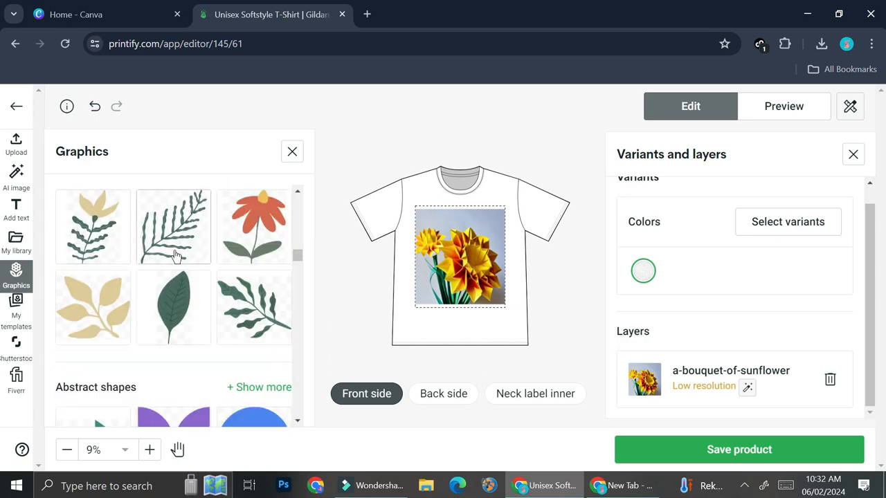
{"action": "scroll", "coordinate": [208, 262], "scroll_direction": "down", "scroll_amount": 5}
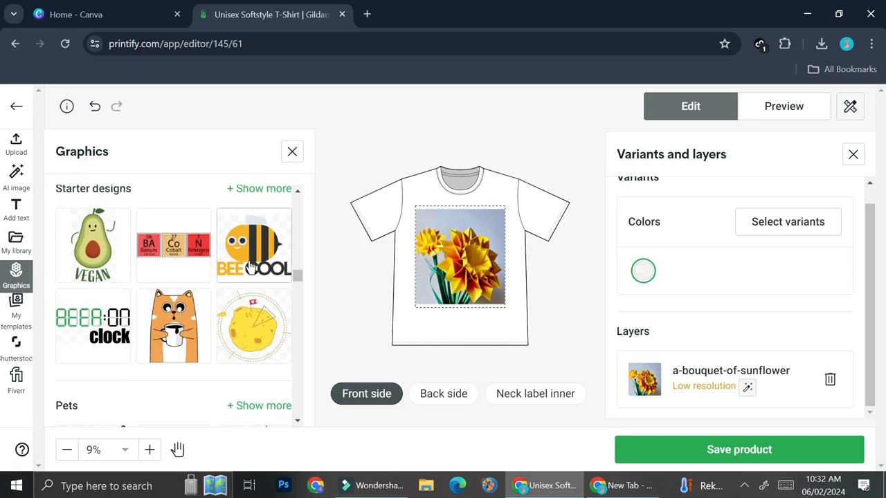
{"action": "scroll", "coordinate": [251, 267], "scroll_direction": "down", "scroll_amount": 2}
{"action": "scroll", "coordinate": [250, 267], "scroll_direction": "up", "scroll_amount": 10}
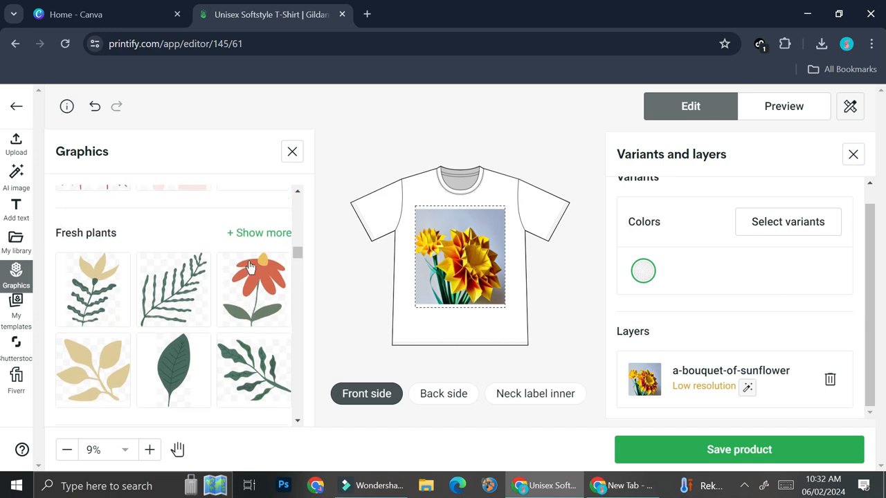
Add the fern graphic from the Fresh plants collection to the shirt's front and shrink it to roughly half size.
{"action": "left_click", "coordinate": [102, 298]}
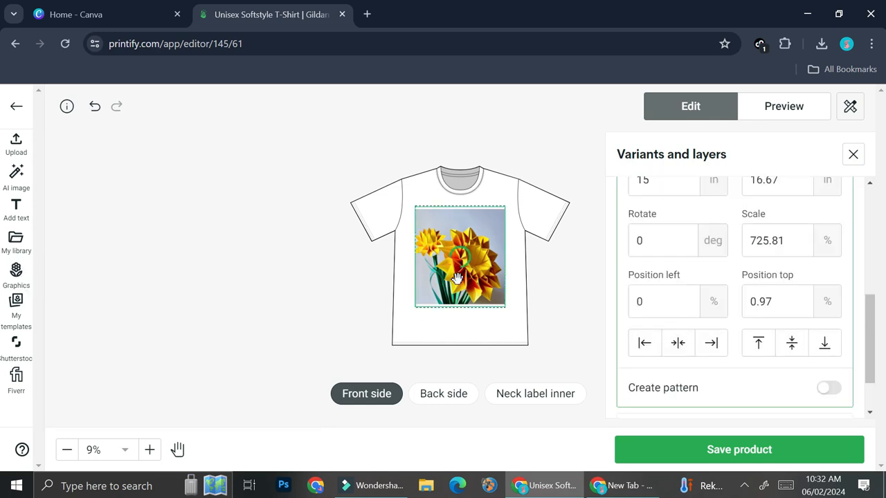
{"action": "left_click", "coordinate": [457, 278]}
{"action": "left_click_drag", "start_coordinate": [457, 278], "coordinate": [486, 278]}
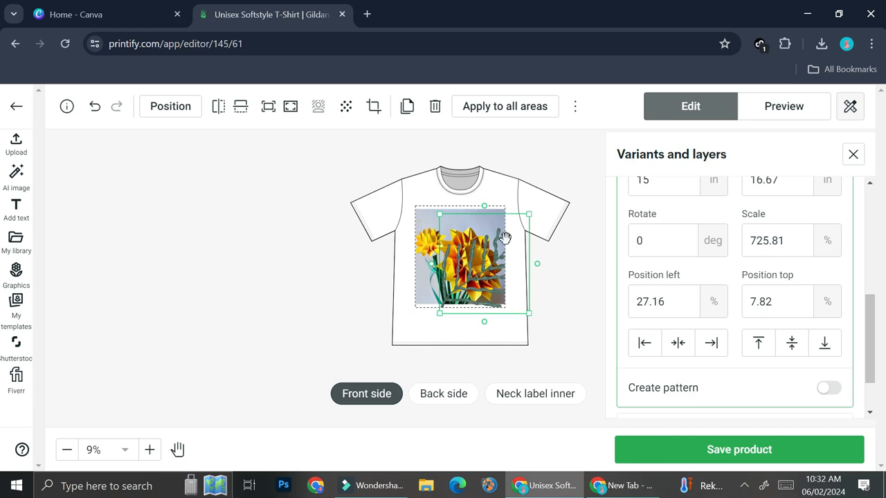
{"action": "left_click_drag", "start_coordinate": [532, 210], "coordinate": [489, 257]}
Reduce the sunflower image to about 11.5 × 11.5 in, center it vertically, and place the fern over its upper-left corner.
{"action": "left_click_drag", "start_coordinate": [477, 287], "coordinate": [461, 263]}
{"action": "left_click", "coordinate": [473, 266]}
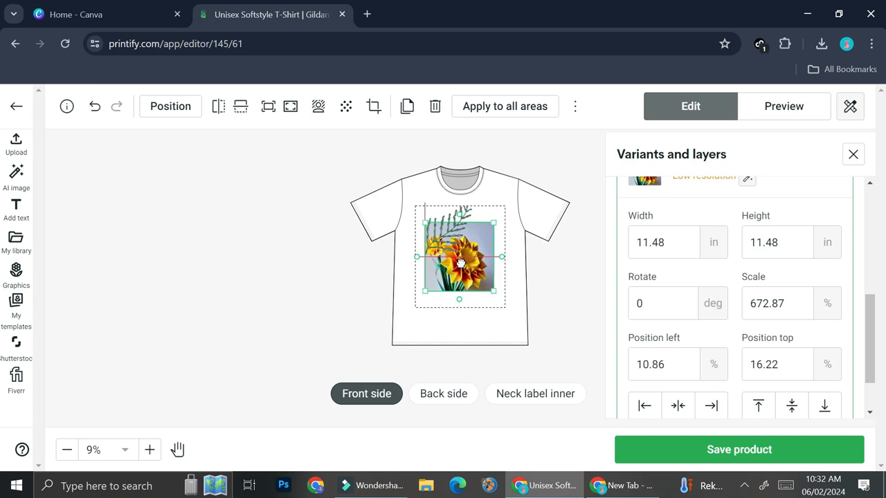
{"action": "left_click_drag", "start_coordinate": [458, 231], "coordinate": [435, 219]}
{"action": "left_click", "coordinate": [525, 262]}
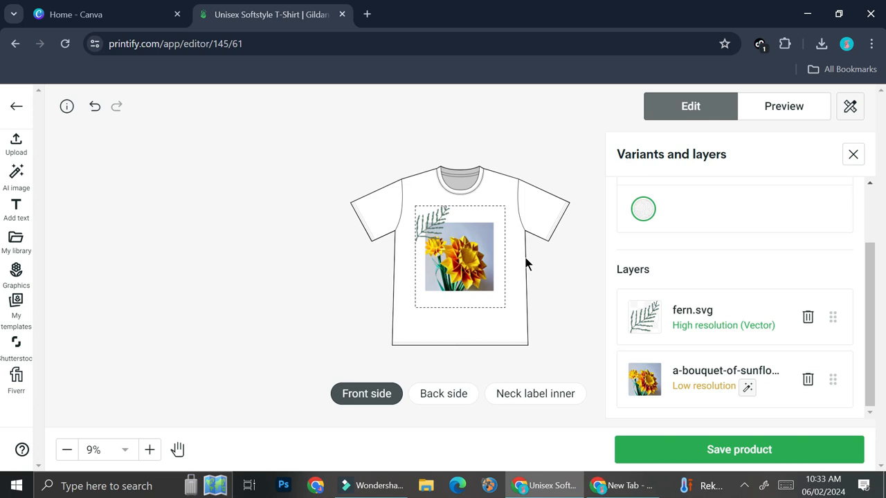
Switch to Canva, create a blank T-Shirt design and look through its templates.
{"action": "left_click", "coordinate": [76, 13]}
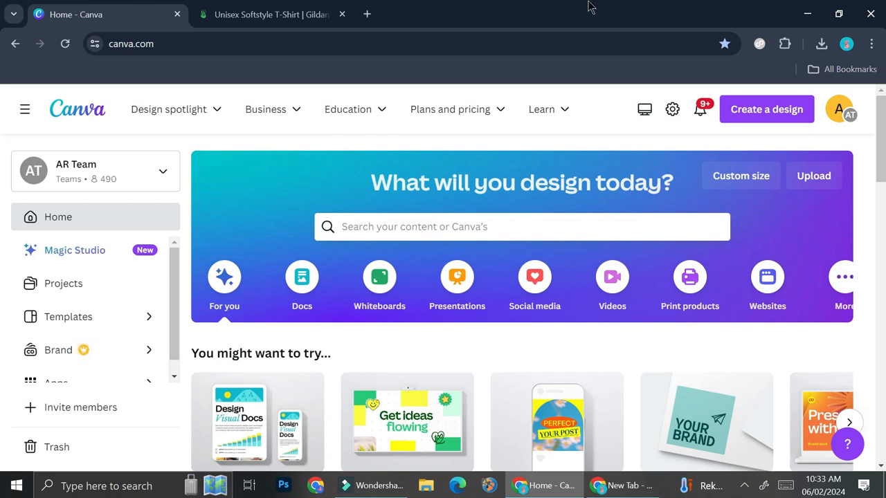
{"action": "left_click", "coordinate": [757, 116]}
{"action": "type", "text": "t"}
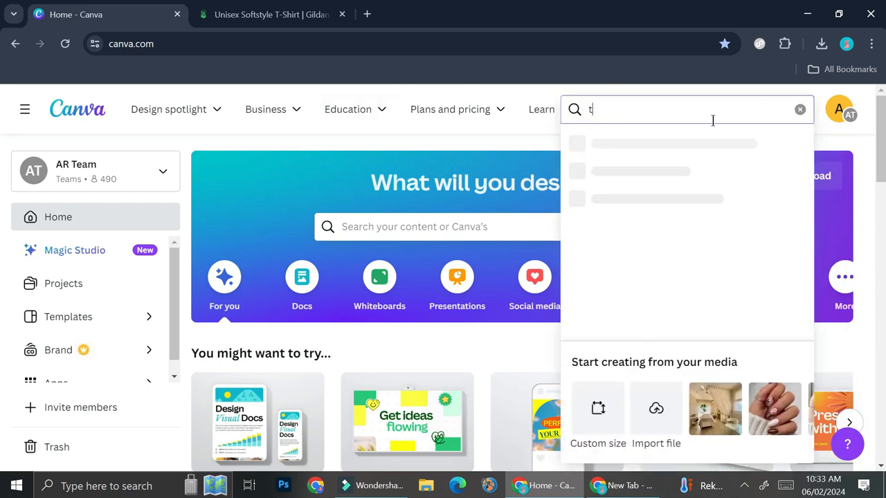
{"action": "type", "text": " shi"}
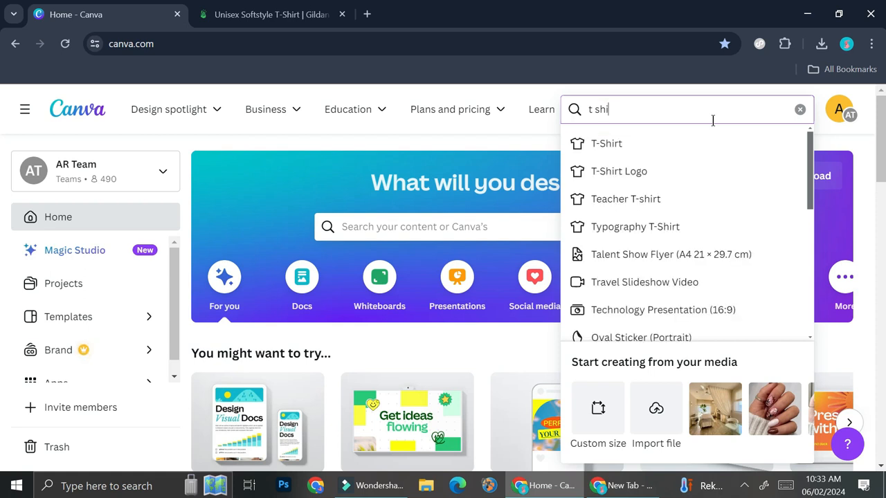
{"action": "left_click", "coordinate": [641, 147]}
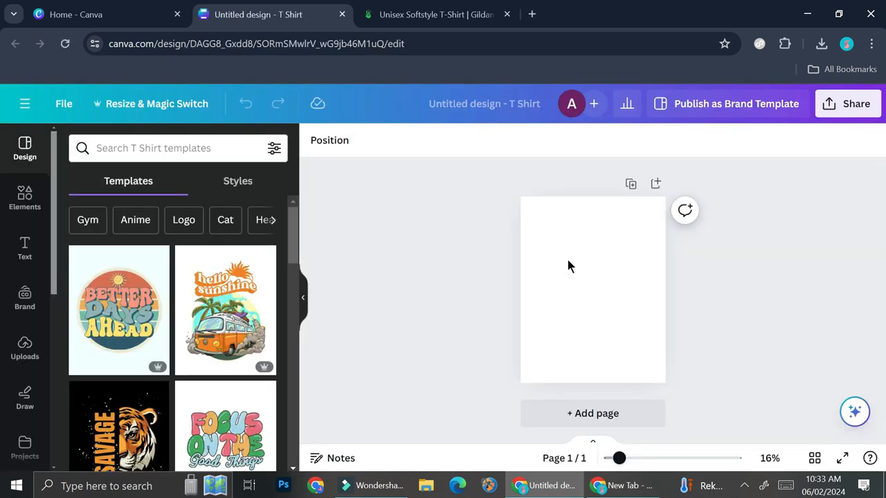
{"action": "scroll", "coordinate": [229, 341], "scroll_direction": "down", "scroll_amount": 3}
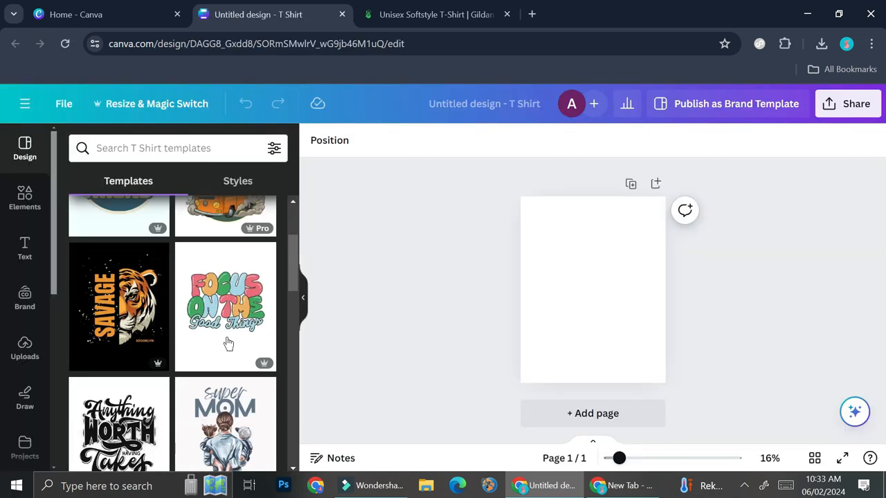
{"action": "scroll", "coordinate": [236, 346], "scroll_direction": "down", "scroll_amount": 2}
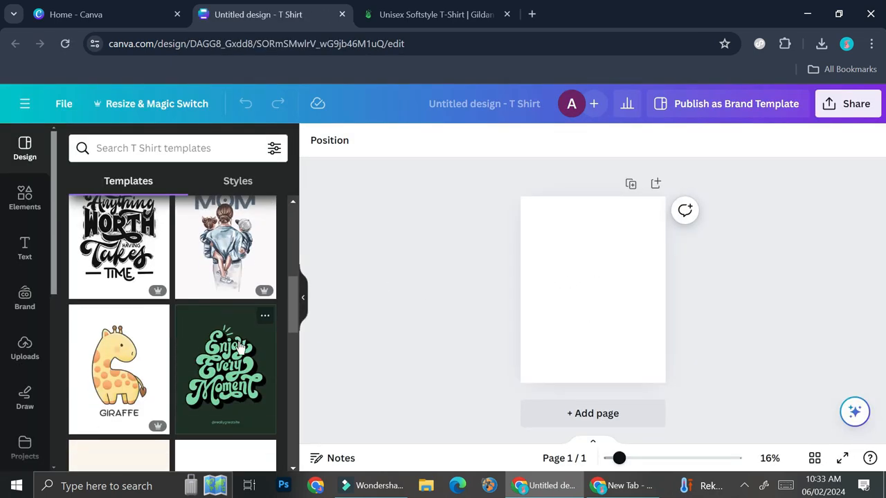
{"action": "scroll", "coordinate": [209, 298], "scroll_direction": "down", "scroll_amount": 6}
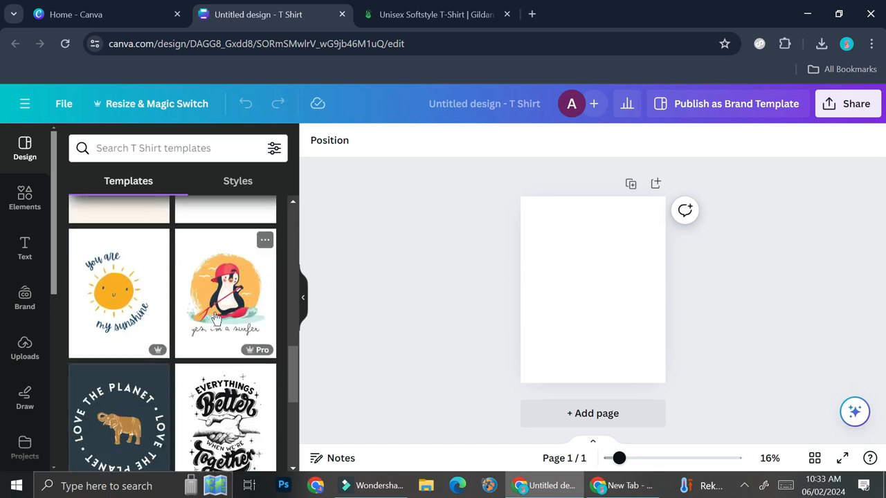
Find a "cat" graphic, add the gray-and-white cat with sunglasses to the page, and shrink it slightly while keeping it centered.
{"action": "left_click", "coordinate": [24, 197]}
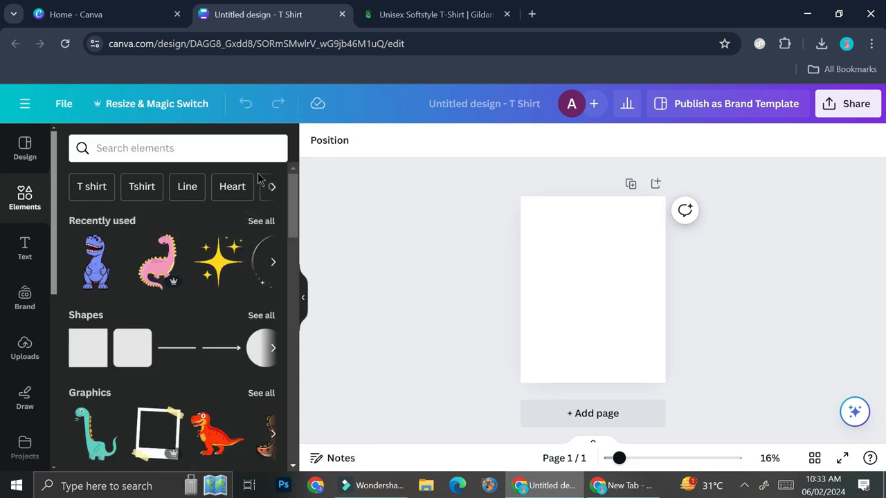
{"action": "left_click", "coordinate": [210, 152]}
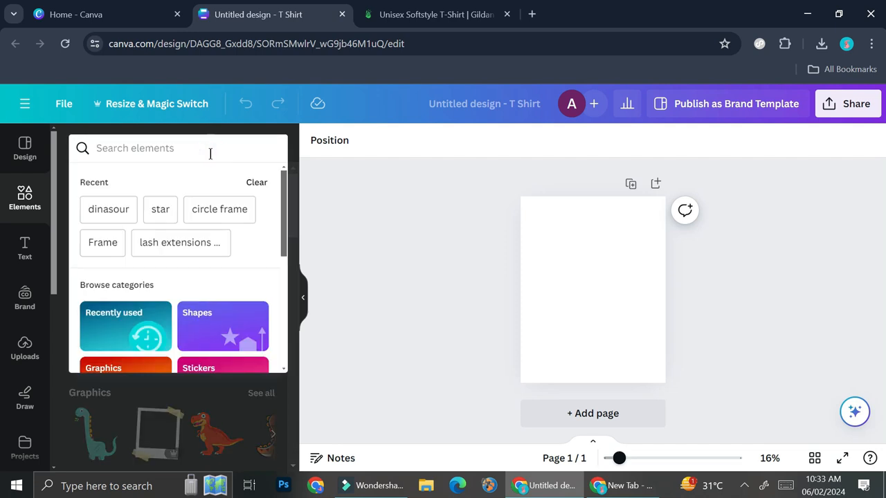
{"action": "type", "text": "cat"}
{"action": "key", "text": "Return"}
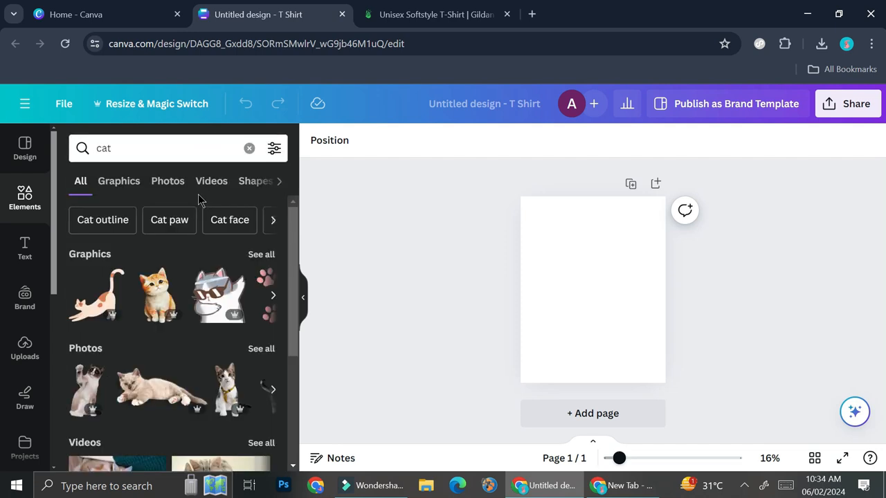
{"action": "left_click", "coordinate": [252, 255]}
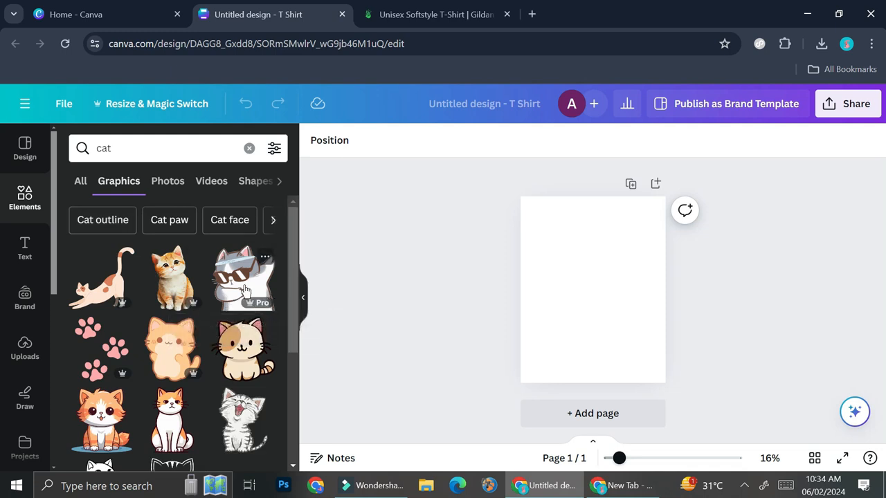
{"action": "left_click", "coordinate": [244, 289]}
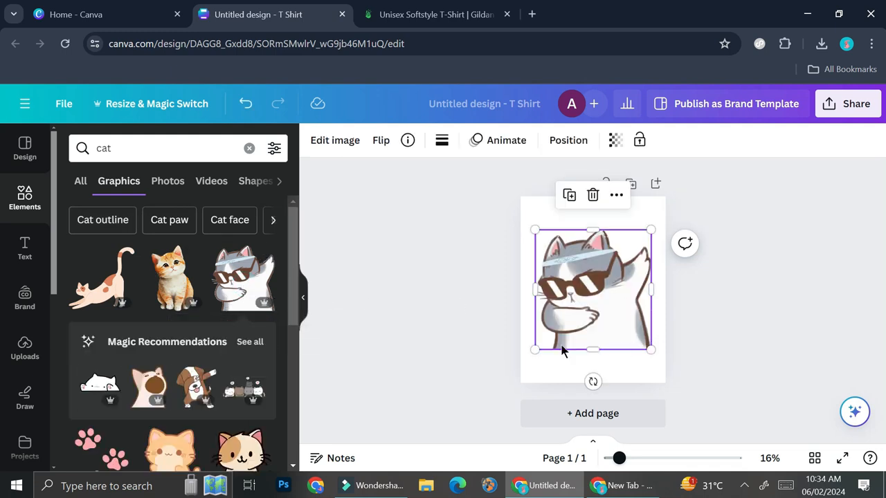
{"action": "left_click_drag", "start_coordinate": [539, 350], "coordinate": [554, 340]}
{"action": "left_click_drag", "start_coordinate": [602, 310], "coordinate": [597, 318]}
Add the "Power Workout" font combination, enlarge it slightly and position it over the lower part of the cat.
{"action": "left_click", "coordinate": [25, 248]}
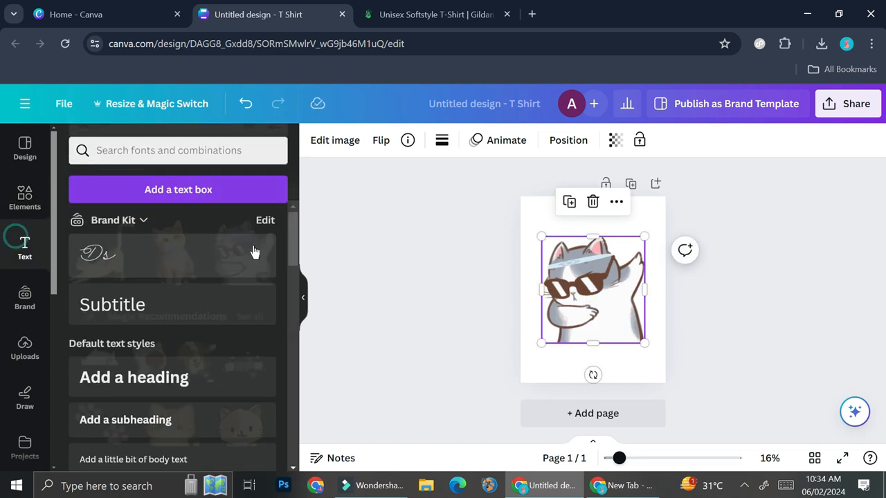
{"action": "scroll", "coordinate": [157, 385], "scroll_direction": "down", "scroll_amount": 5}
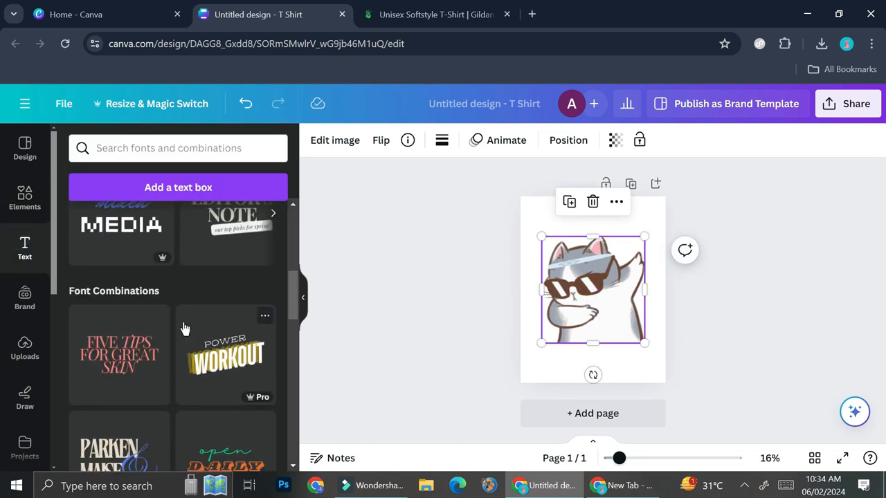
{"action": "scroll", "coordinate": [187, 327], "scroll_direction": "down", "scroll_amount": 3}
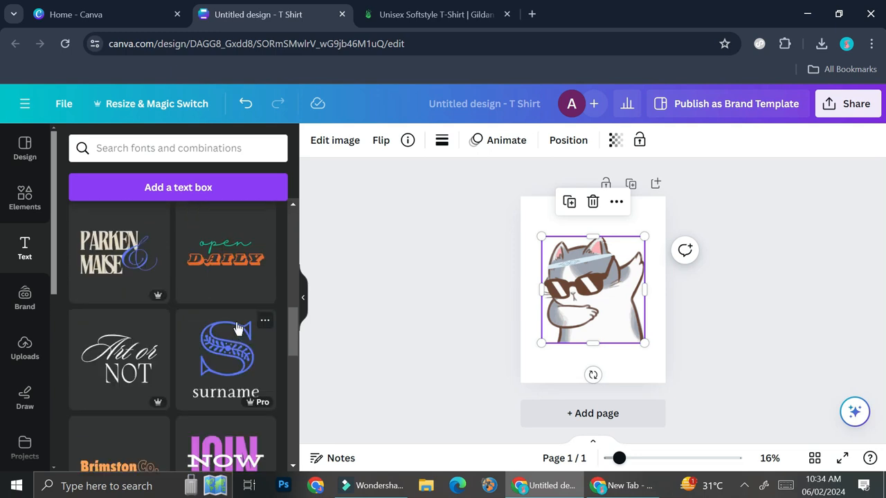
{"action": "scroll", "coordinate": [198, 358], "scroll_direction": "down", "scroll_amount": 2}
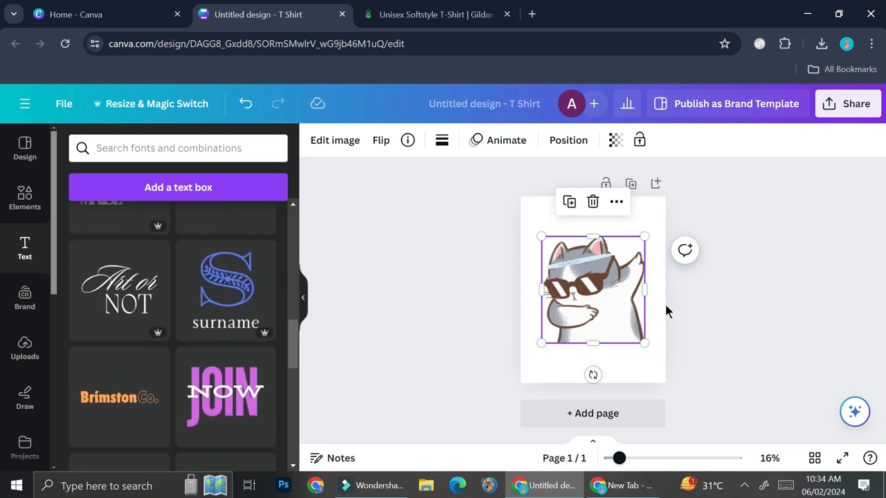
{"action": "scroll", "coordinate": [257, 332], "scroll_direction": "down", "scroll_amount": 2}
{"action": "scroll", "coordinate": [249, 331], "scroll_direction": "down", "scroll_amount": 2}
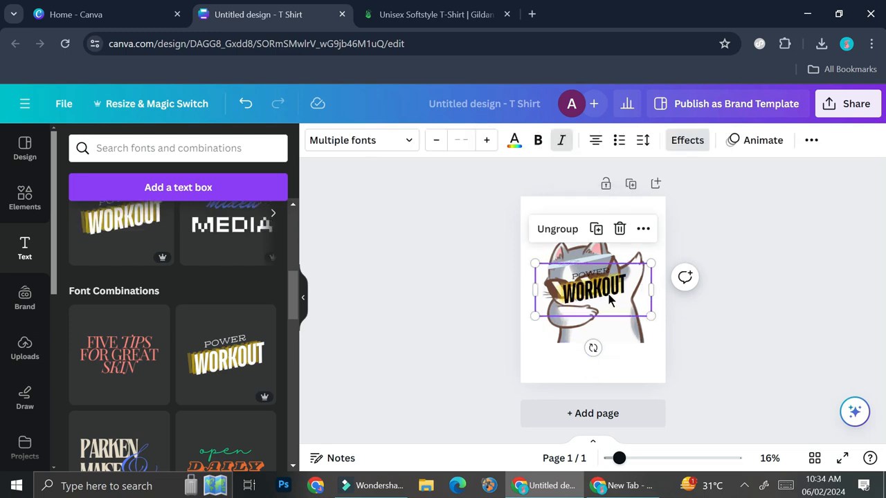
{"action": "left_click_drag", "start_coordinate": [606, 294], "coordinate": [628, 353]}
{"action": "left_click_drag", "start_coordinate": [559, 370], "coordinate": [553, 373]}
{"action": "left_click_drag", "start_coordinate": [602, 342], "coordinate": [588, 344]}
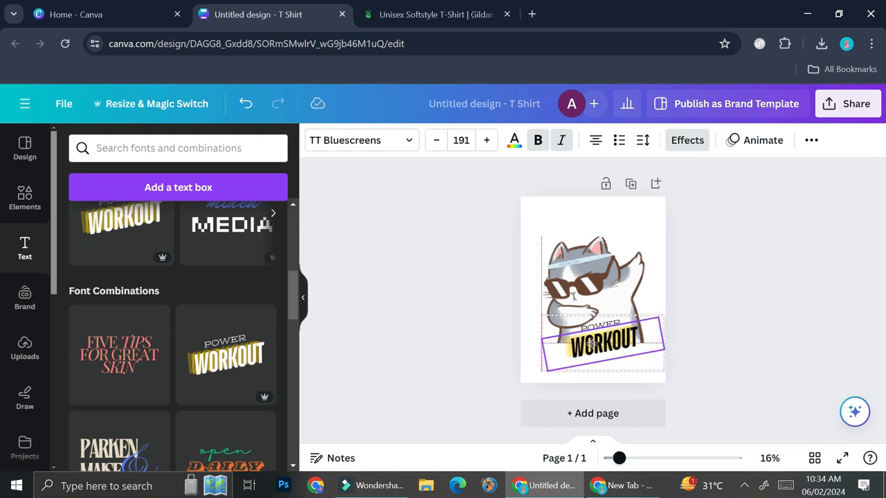
Replace the text with "TOO COOL" and "FOR YOU", and change the color of "FOR YOU" to white.
{"action": "double_click", "coordinate": [608, 332]}
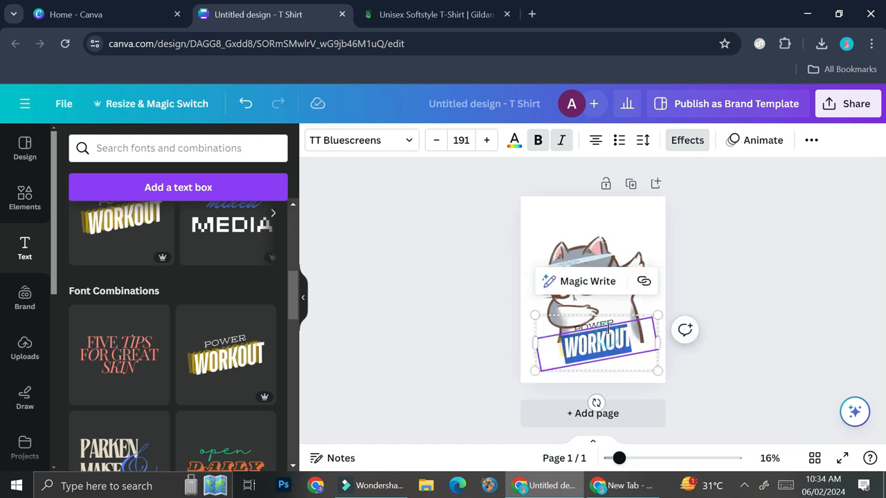
{"action": "left_click", "coordinate": [602, 323]}
{"action": "left_click", "coordinate": [599, 342]}
{"action": "left_click", "coordinate": [513, 138]}
{"action": "left_click", "coordinate": [145, 231]}
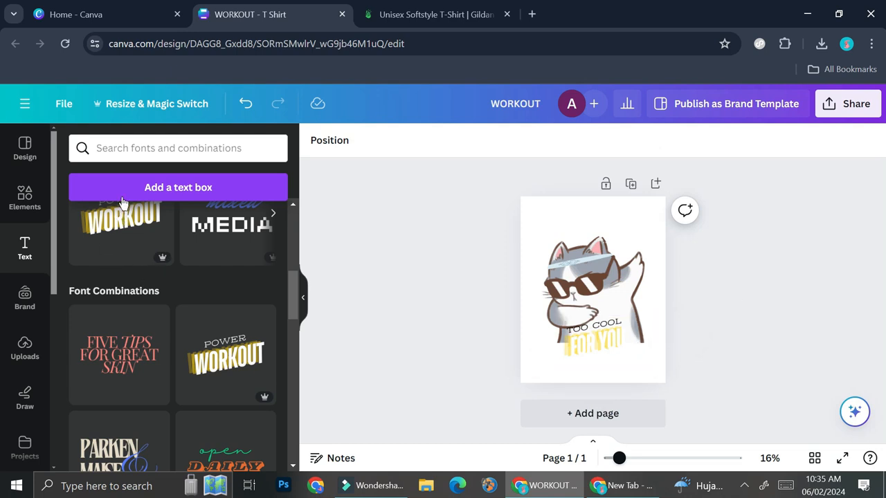
Find a "cat paw" graphic, add the solid black paw and place it small beside the end of "FOR YOU".
{"action": "left_click", "coordinate": [41, 194]}
{"action": "left_click", "coordinate": [149, 147]}
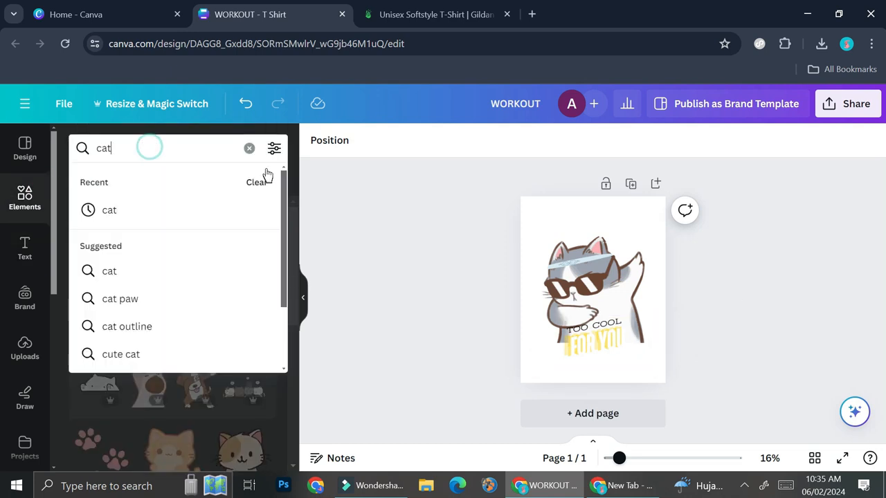
{"action": "left_click", "coordinate": [136, 294]}
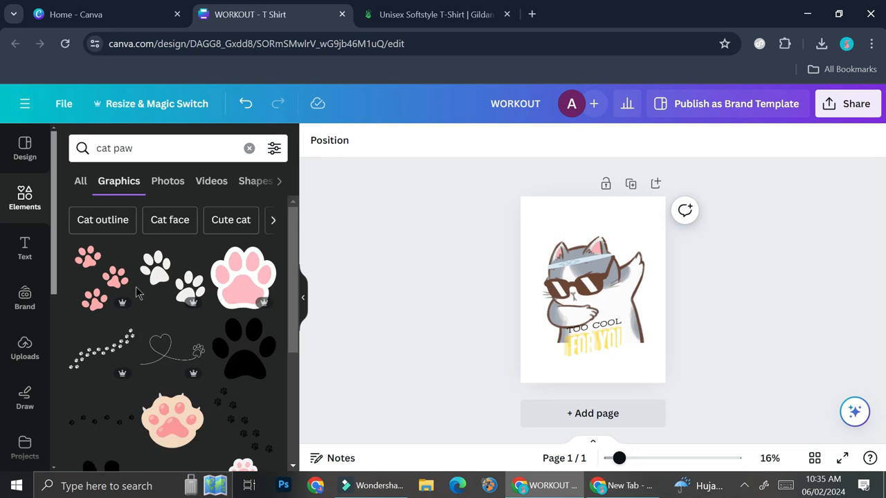
{"action": "scroll", "coordinate": [208, 298], "scroll_direction": "down", "scroll_amount": 2}
{"action": "left_click", "coordinate": [241, 277]}
{"action": "left_click_drag", "start_coordinate": [627, 262], "coordinate": [635, 339]}
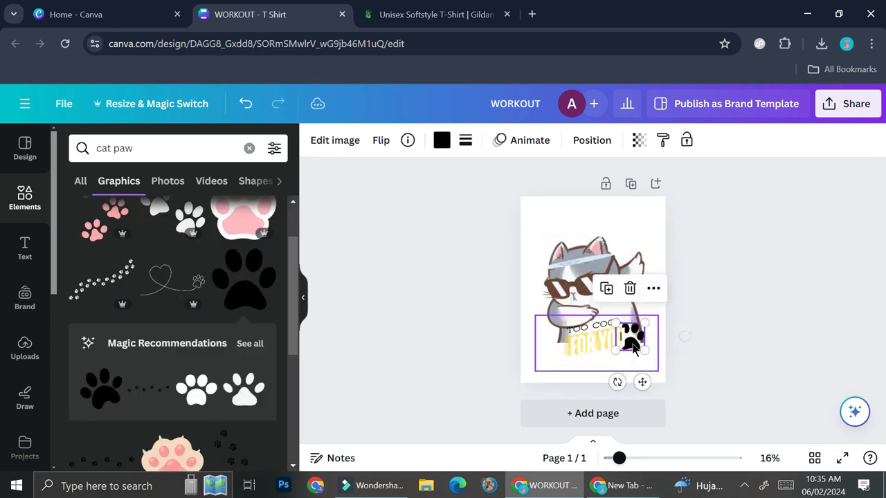
Tilt the paw beside the end of "FOR YOU" and place a copy, tilted the other way, at the start of "TOO COOL".
{"action": "left_click_drag", "start_coordinate": [617, 380], "coordinate": [608, 377]}
{"action": "left_click_drag", "start_coordinate": [629, 337], "coordinate": [634, 345]}
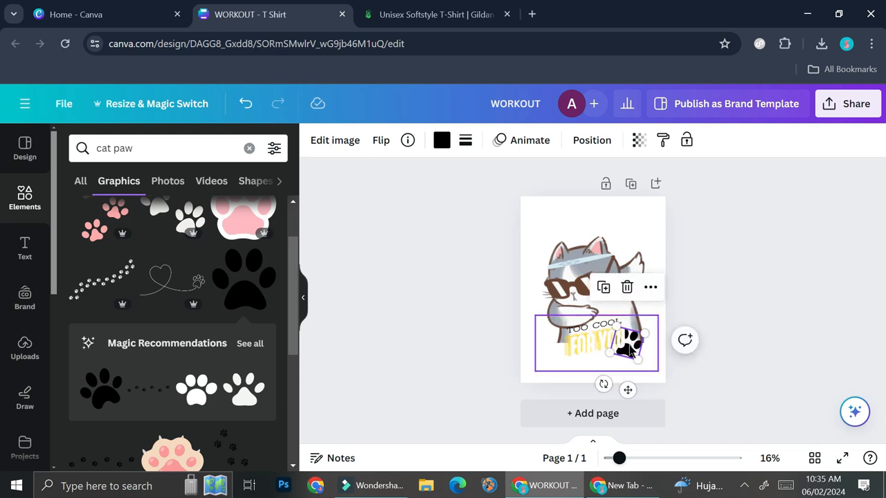
{"action": "left_click_drag", "start_coordinate": [628, 350], "coordinate": [566, 329]}
{"action": "left_click_drag", "start_coordinate": [547, 371], "coordinate": [593, 355]}
{"action": "left_click_drag", "start_coordinate": [568, 325], "coordinate": [563, 330]}
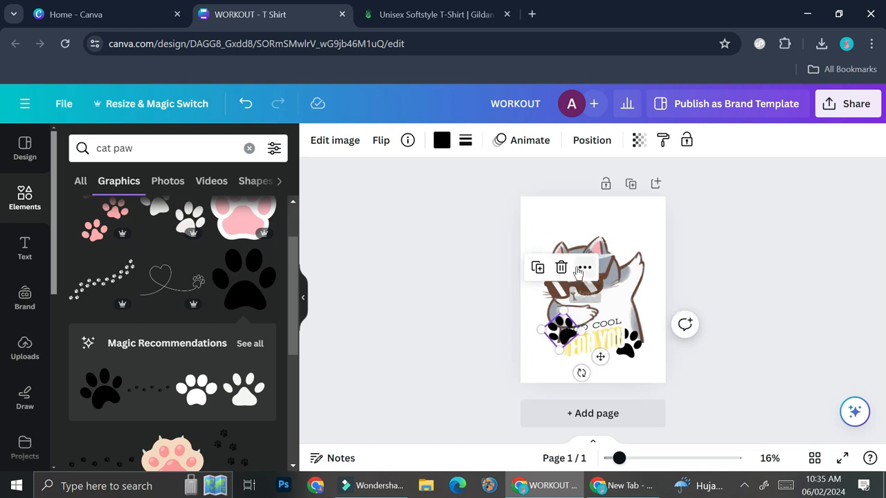
Send the second paw backward, and reposition the text and both paws slightly lower so the paws flank the wording.
{"action": "left_click", "coordinate": [584, 267]}
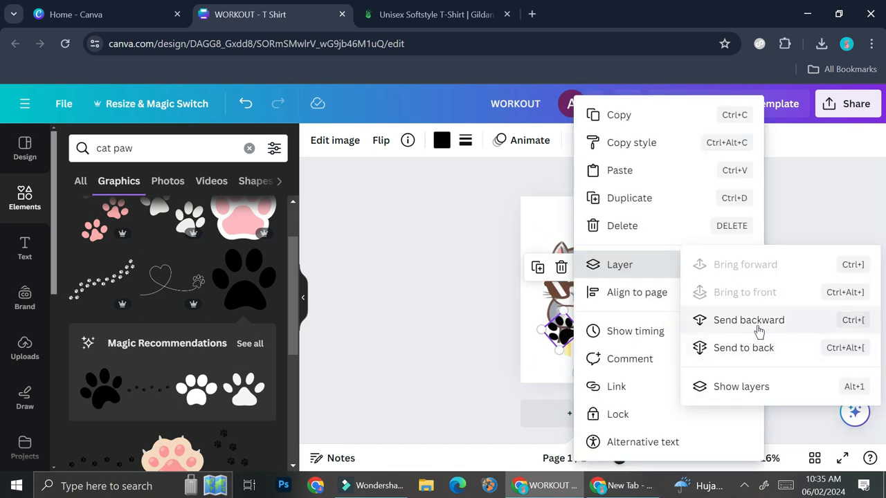
{"action": "left_click", "coordinate": [759, 331]}
{"action": "left_click", "coordinate": [751, 352]}
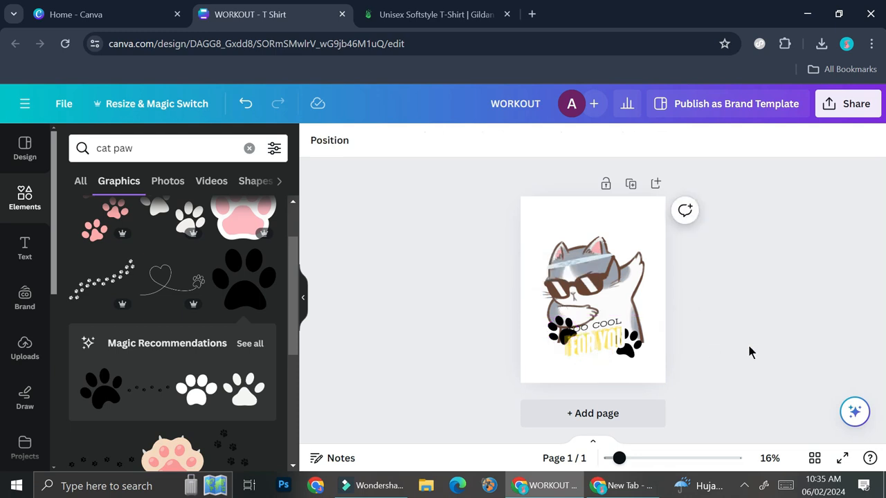
{"action": "left_click", "coordinate": [556, 336]}
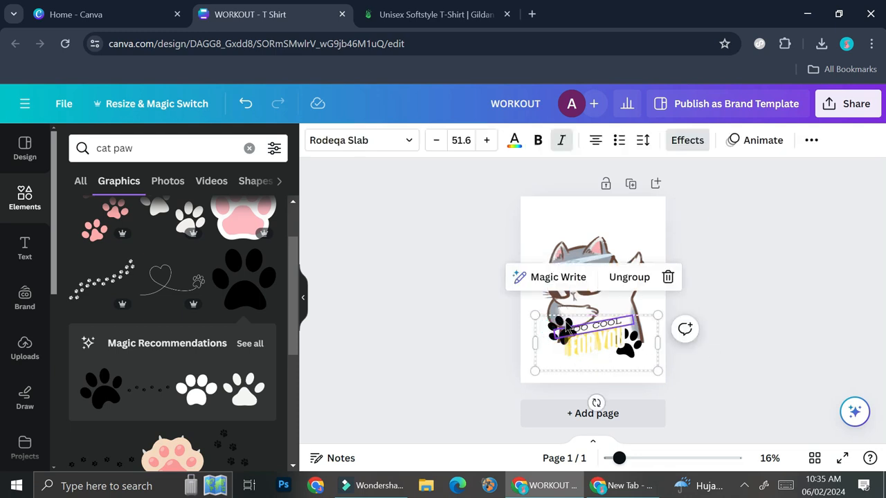
{"action": "left_click", "coordinate": [742, 343]}
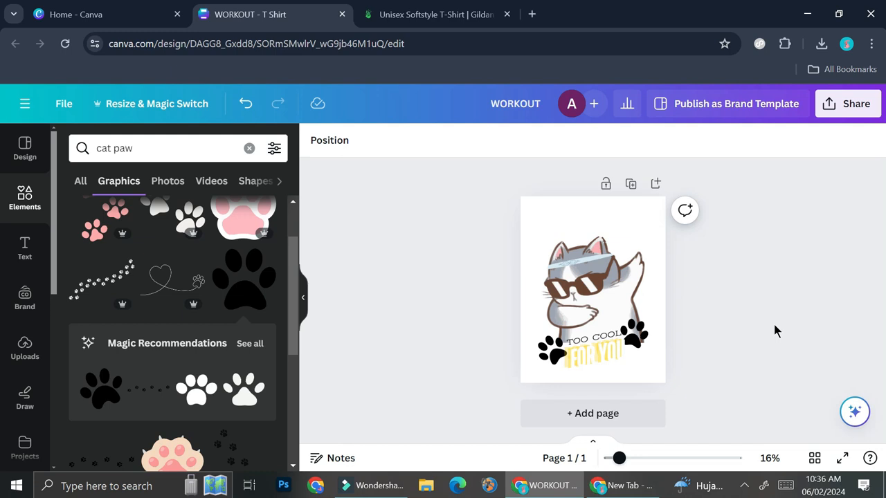
Download the design as a PNG with a transparent background.
{"action": "left_click", "coordinate": [843, 117]}
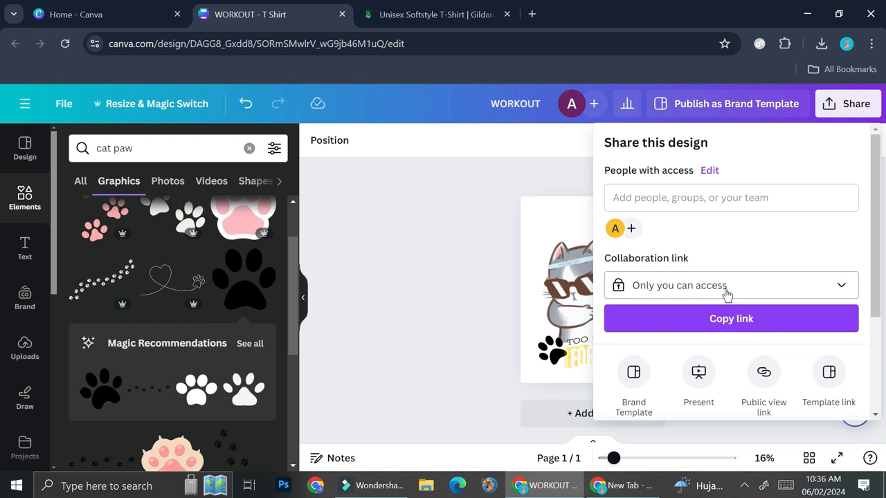
{"action": "scroll", "coordinate": [724, 297], "scroll_direction": "down", "scroll_amount": 2}
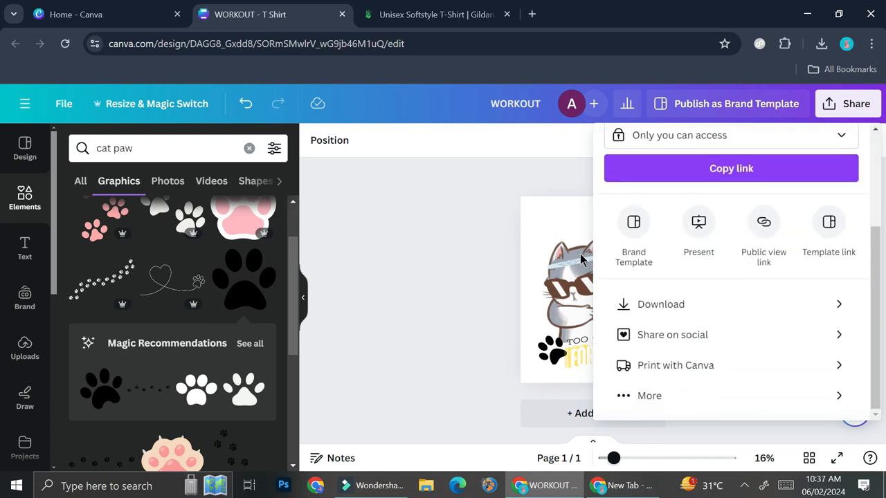
{"action": "left_click", "coordinate": [664, 306]}
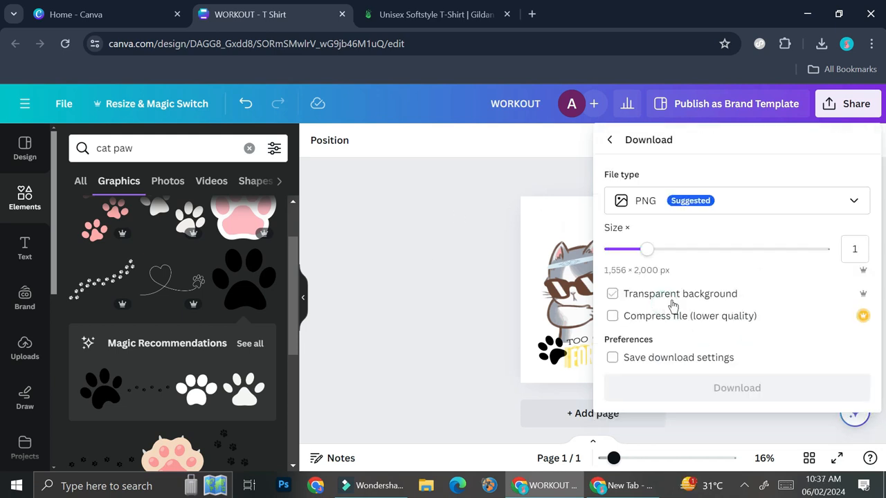
{"action": "left_click", "coordinate": [614, 294]}
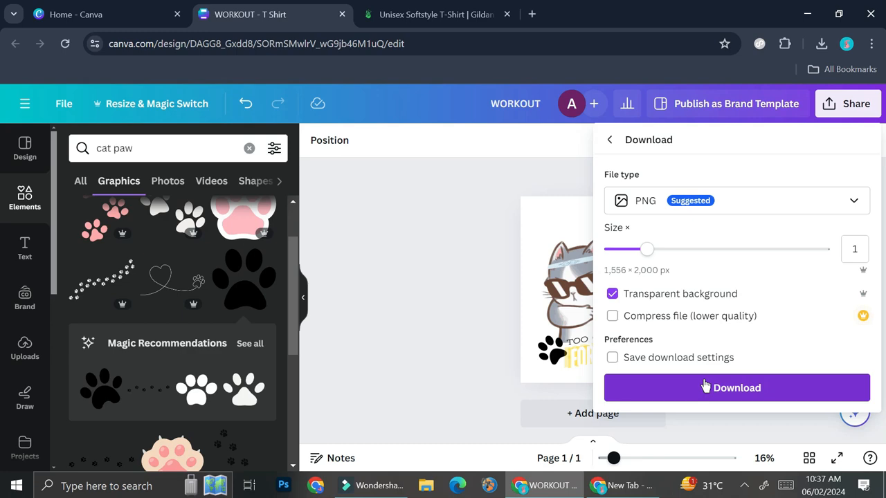
{"action": "left_click", "coordinate": [704, 387]}
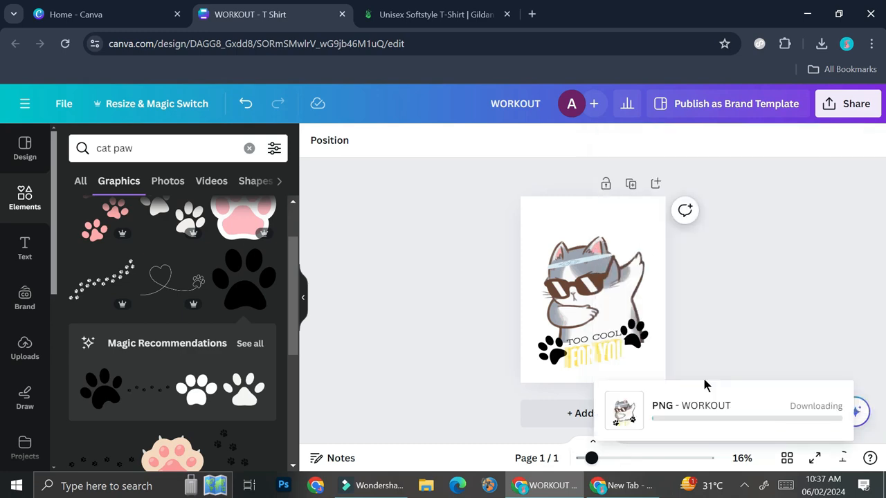
Switch to the Printify editor and delete the yellow flower image and the fern graphic from the shirt's front.
{"action": "key", "text": "ctrl+Tab"}
{"action": "left_click", "coordinate": [443, 252]}
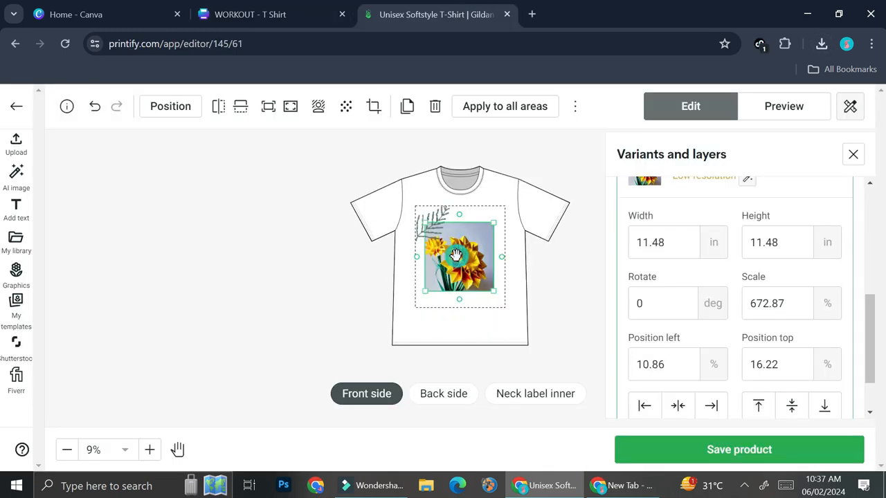
{"action": "key", "text": "Delete"}
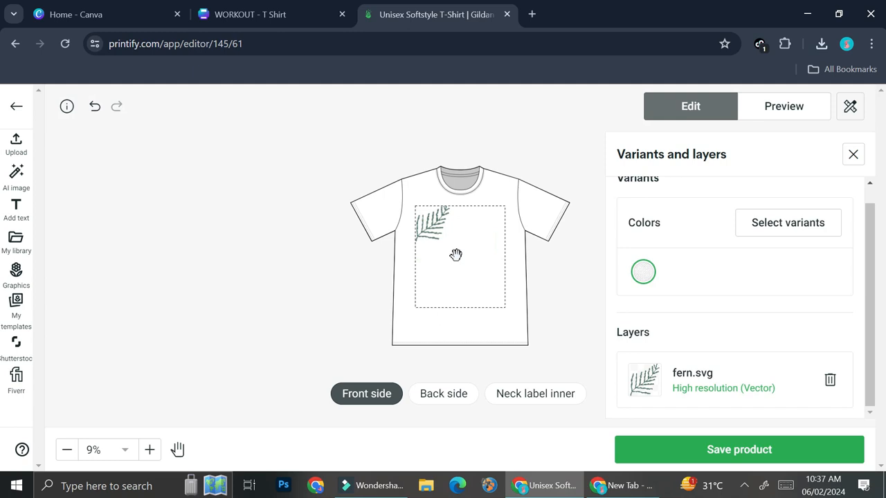
{"action": "left_click", "coordinate": [428, 218]}
{"action": "key", "text": "Delete"}
Upload WORKOUT.png from the Downloads folder to the shirt's front and enlarge it, centered, to the full height of the print area.
{"action": "left_click", "coordinate": [16, 142]}
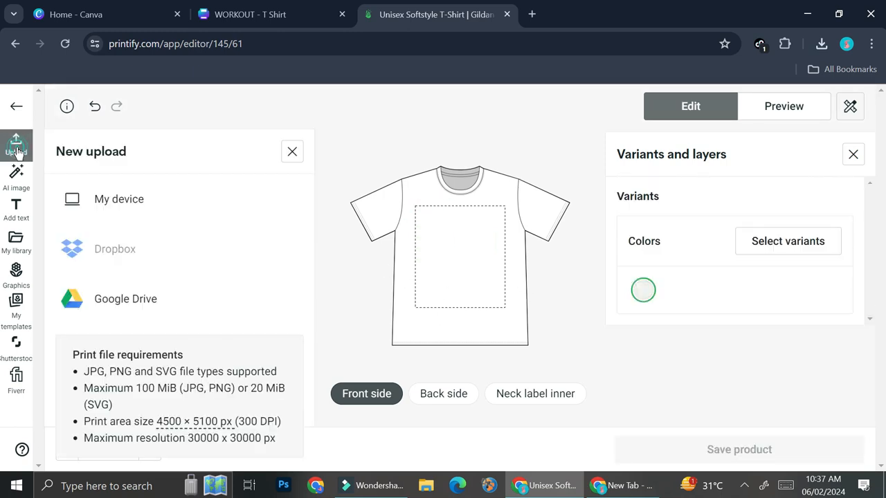
{"action": "left_click", "coordinate": [109, 195]}
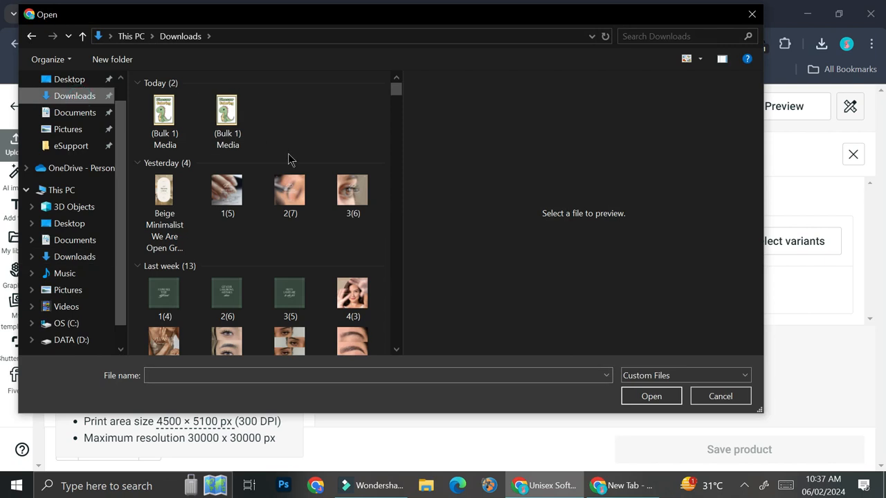
{"action": "double_click", "coordinate": [229, 135]}
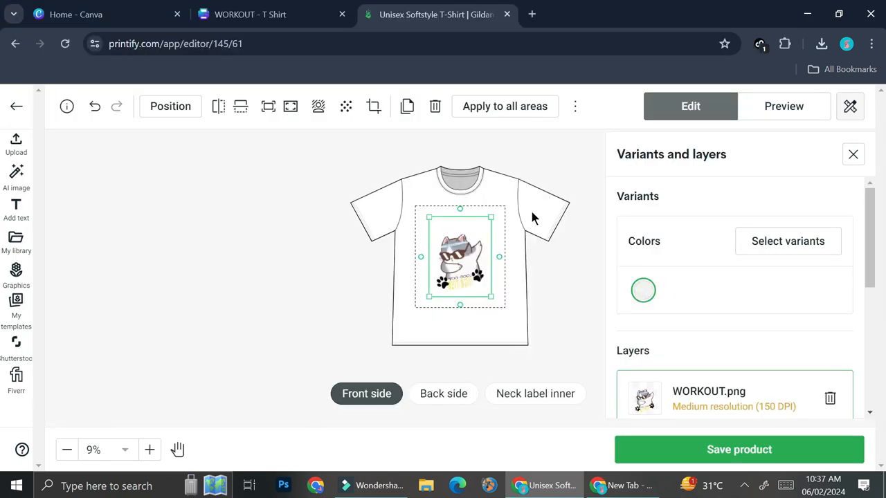
{"action": "left_click_drag", "start_coordinate": [491, 218], "coordinate": [500, 206]}
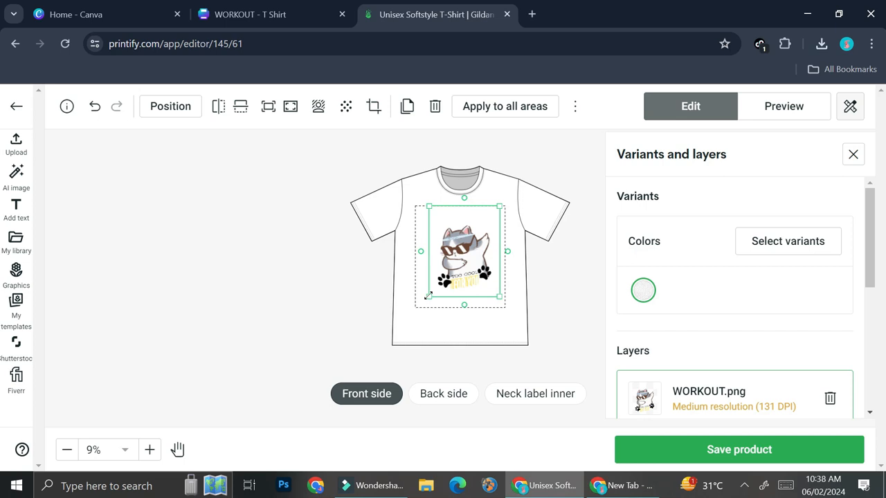
{"action": "left_click_drag", "start_coordinate": [429, 296], "coordinate": [421, 307]}
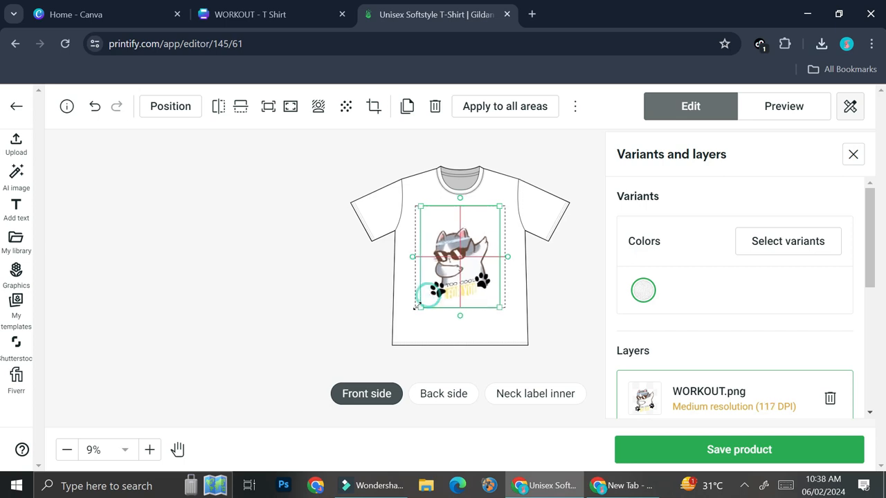
{"action": "left_click", "coordinate": [538, 279]}
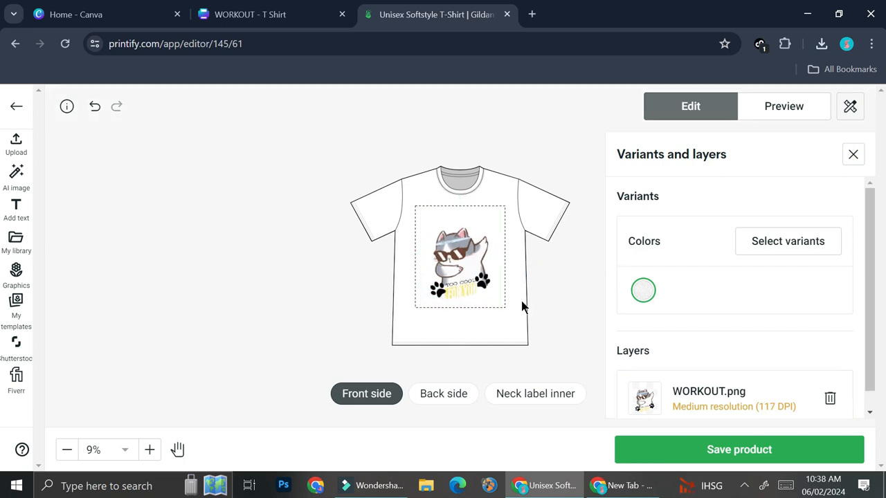
Add the Heather Navy, Dark Heather, Charcoal and Red color variants, trying out Black and clearing it again.
{"action": "left_click", "coordinate": [764, 242]}
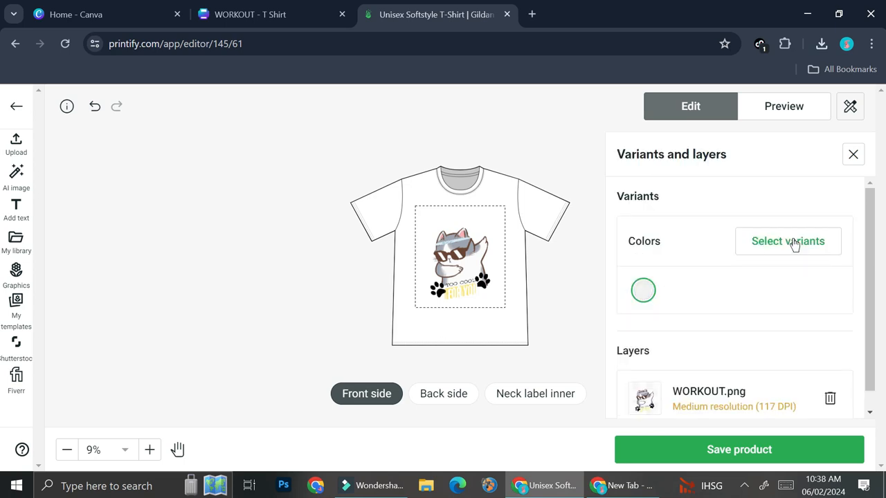
{"action": "left_click", "coordinate": [790, 242]}
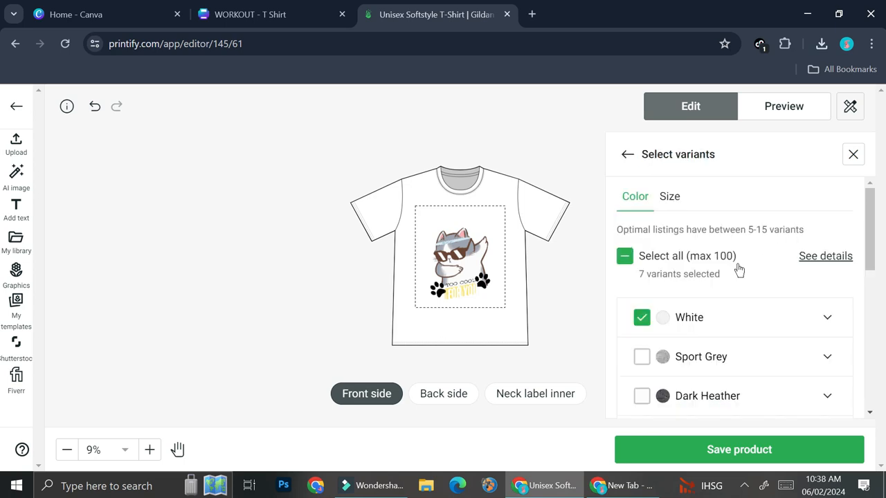
{"action": "scroll", "coordinate": [678, 273], "scroll_direction": "down", "scroll_amount": 2}
{"action": "left_click", "coordinate": [642, 296]}
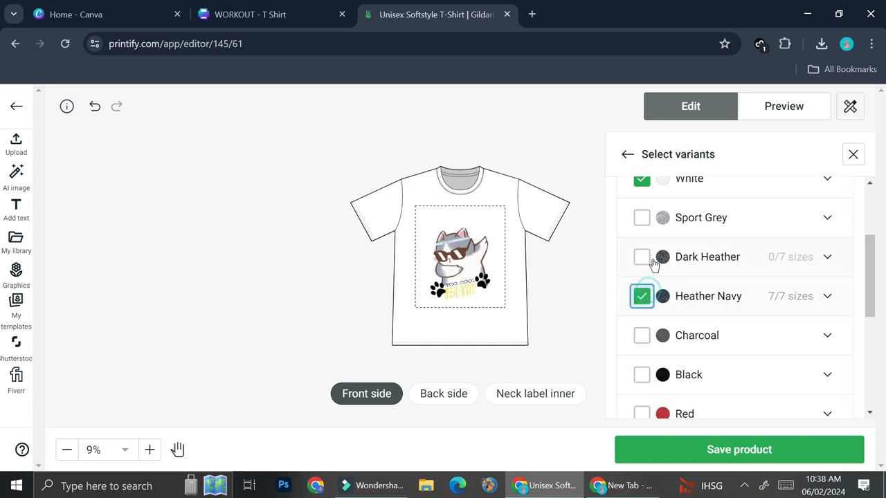
{"action": "left_click", "coordinate": [641, 257]}
{"action": "left_click", "coordinate": [641, 336]}
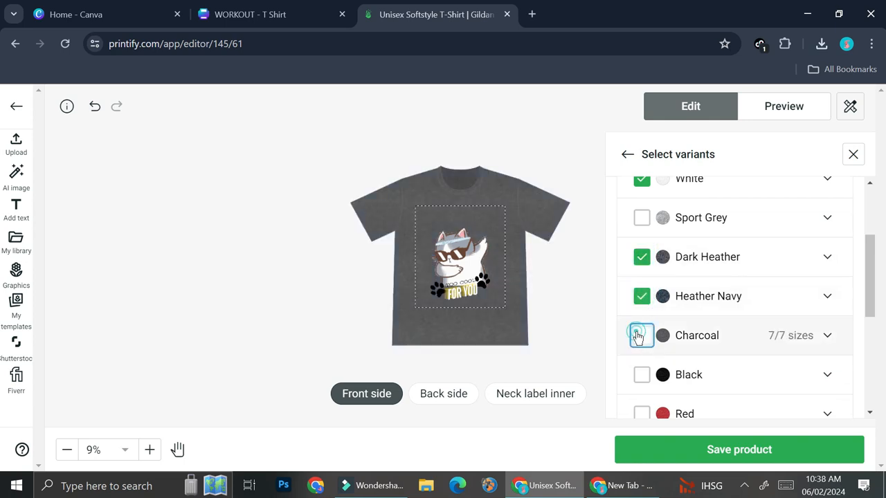
{"action": "left_click", "coordinate": [644, 375]}
{"action": "scroll", "coordinate": [654, 373], "scroll_direction": "down", "scroll_amount": 1}
{"action": "left_click", "coordinate": [641, 344]}
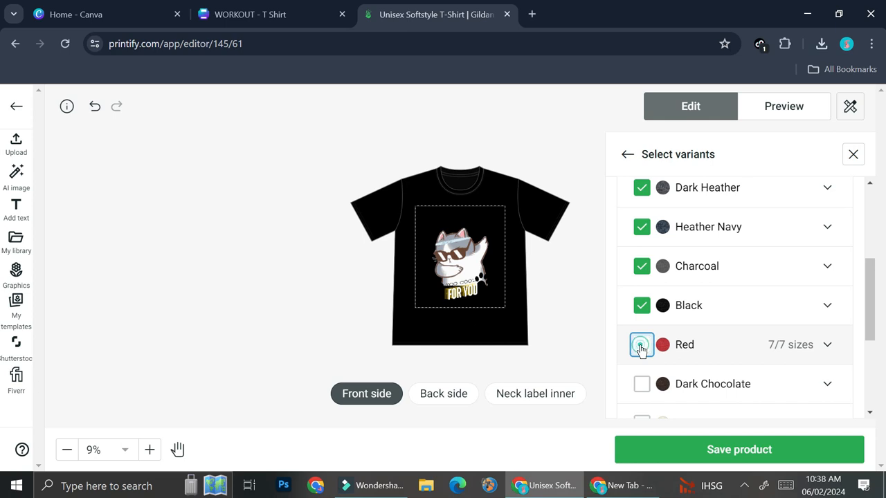
{"action": "left_click", "coordinate": [641, 305]}
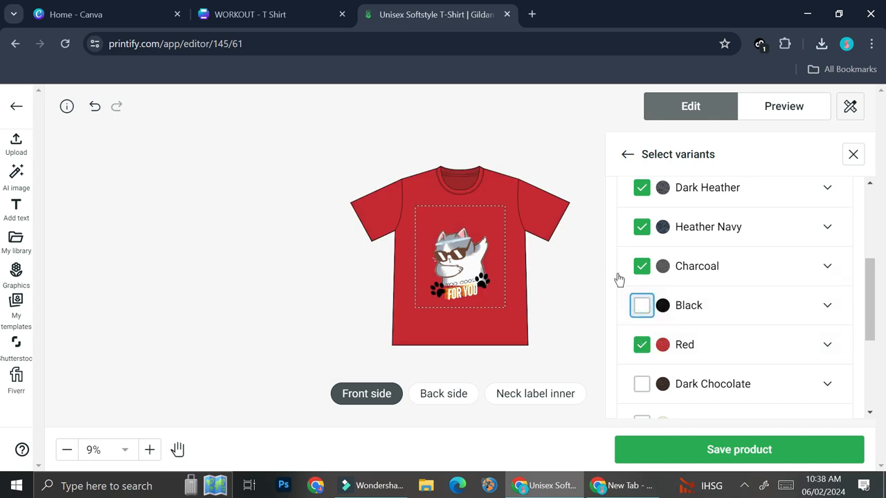
Add the Natural and Daisy color variants, keep Charcoal, try out and clear Dark Chocolate, and save the product.
{"action": "left_click", "coordinate": [642, 265]}
{"action": "left_click", "coordinate": [644, 266]}
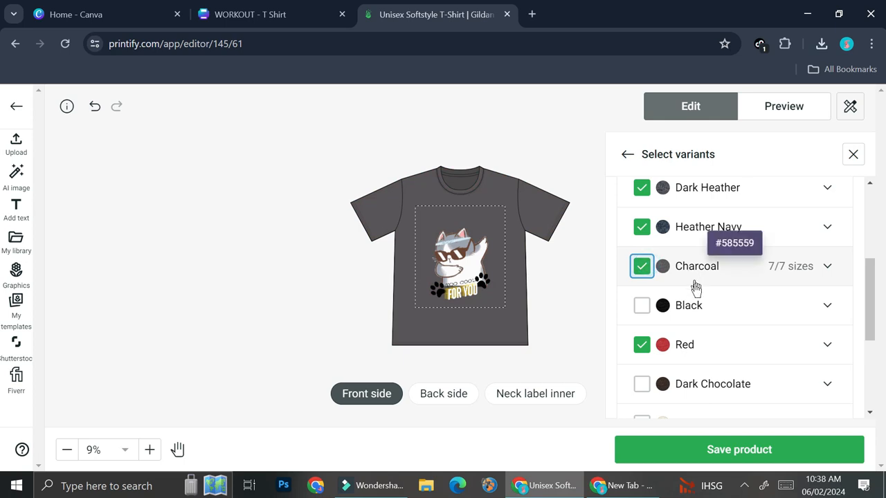
{"action": "scroll", "coordinate": [706, 298], "scroll_direction": "down", "scroll_amount": 1}
{"action": "left_click", "coordinate": [640, 316]}
{"action": "left_click", "coordinate": [639, 316]}
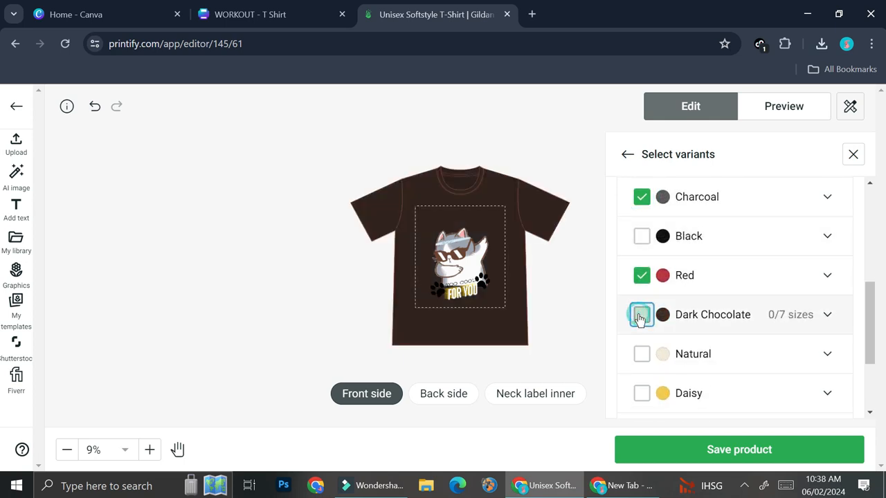
{"action": "left_click", "coordinate": [643, 357]}
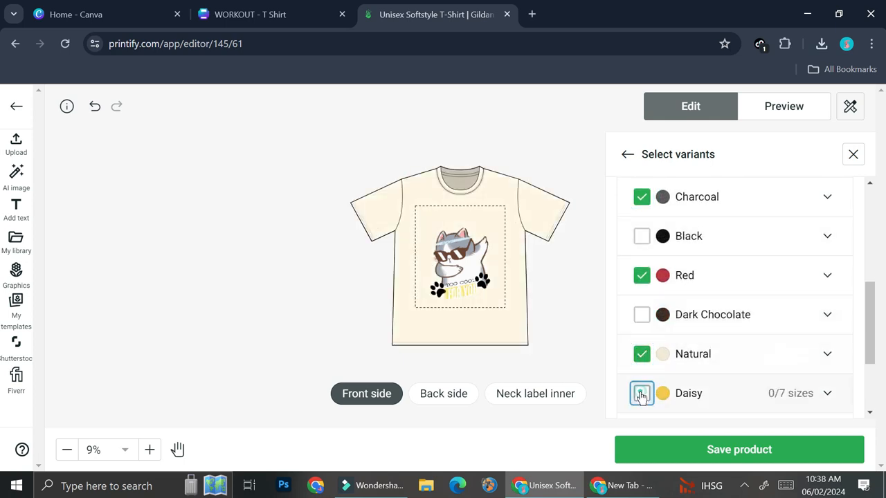
{"action": "left_click", "coordinate": [640, 393]}
{"action": "scroll", "coordinate": [685, 360], "scroll_direction": "down", "scroll_amount": 2}
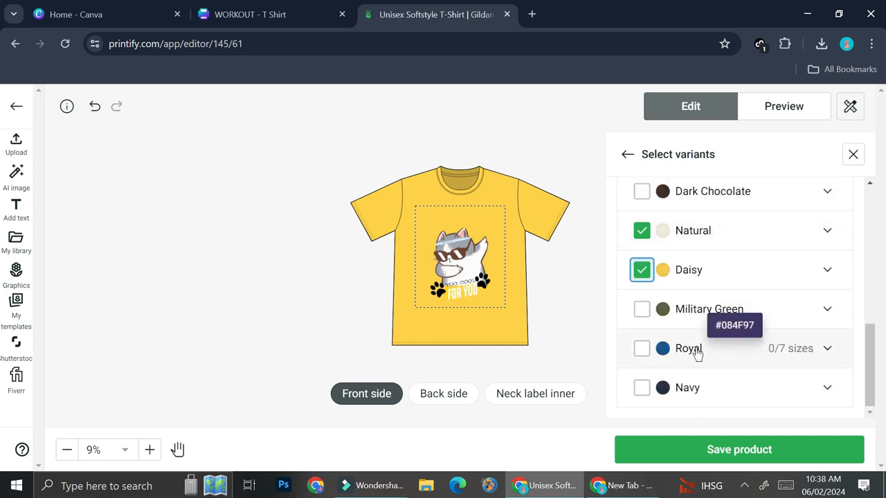
{"action": "left_click", "coordinate": [730, 446]}
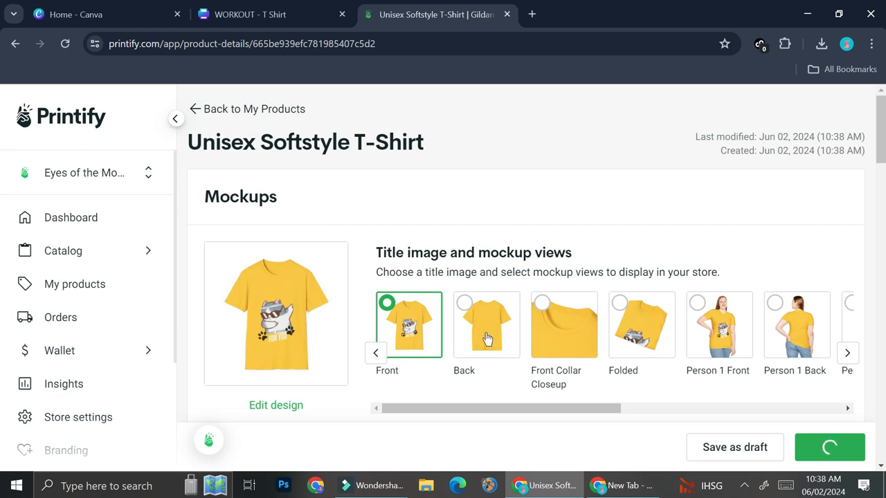
Try the Back, Front Collar Closeup, Folded and Person 1 Front mockup views as the title image.
{"action": "left_click", "coordinate": [483, 338]}
{"action": "left_click", "coordinate": [557, 335]}
{"action": "left_click", "coordinate": [626, 339]}
{"action": "left_click", "coordinate": [721, 334]}
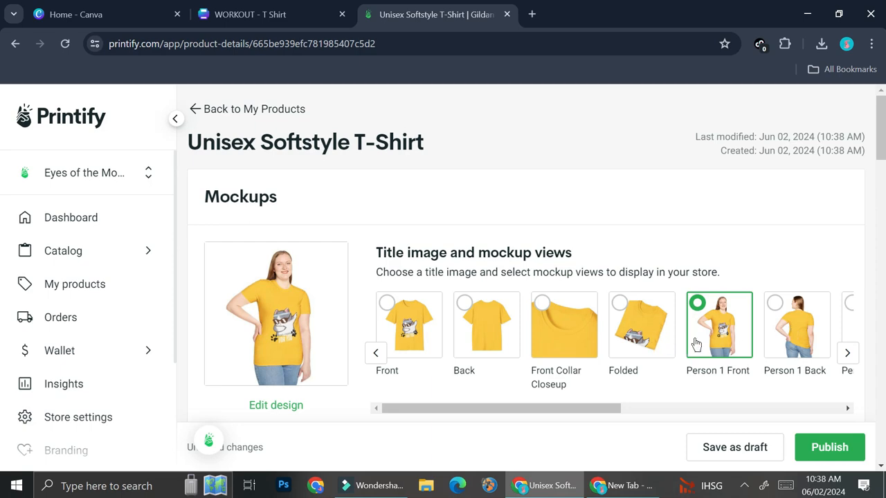
Try Dark Heather, White and Natural as the title image color, and choose Charcoal.
{"action": "scroll", "coordinate": [415, 343], "scroll_direction": "down", "scroll_amount": 2}
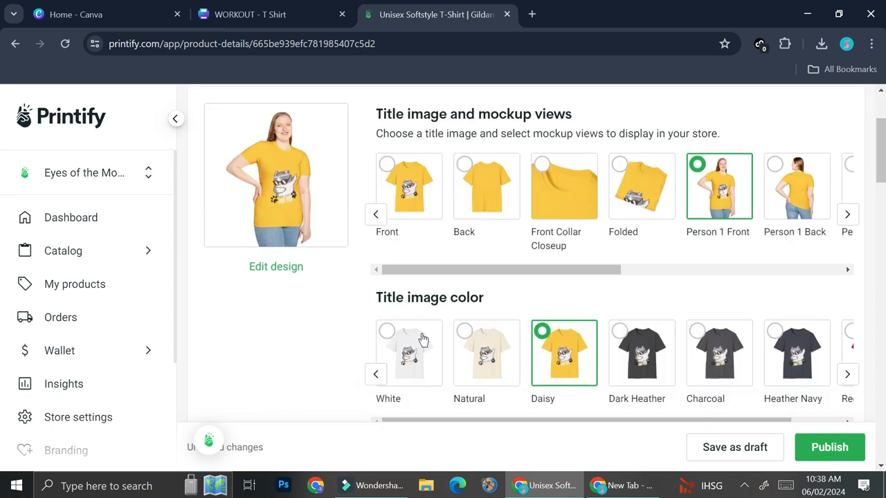
{"action": "left_click", "coordinate": [630, 329]}
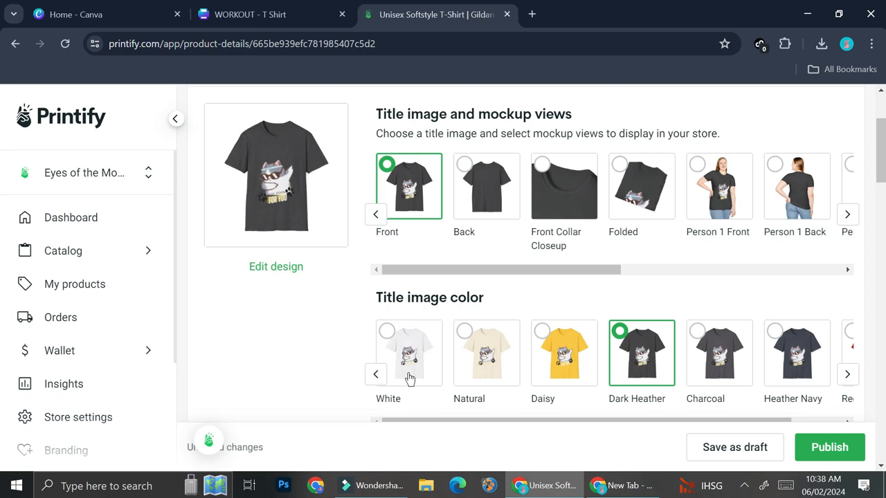
{"action": "left_click", "coordinate": [408, 372]}
{"action": "left_click", "coordinate": [477, 362]}
{"action": "left_click", "coordinate": [709, 374]}
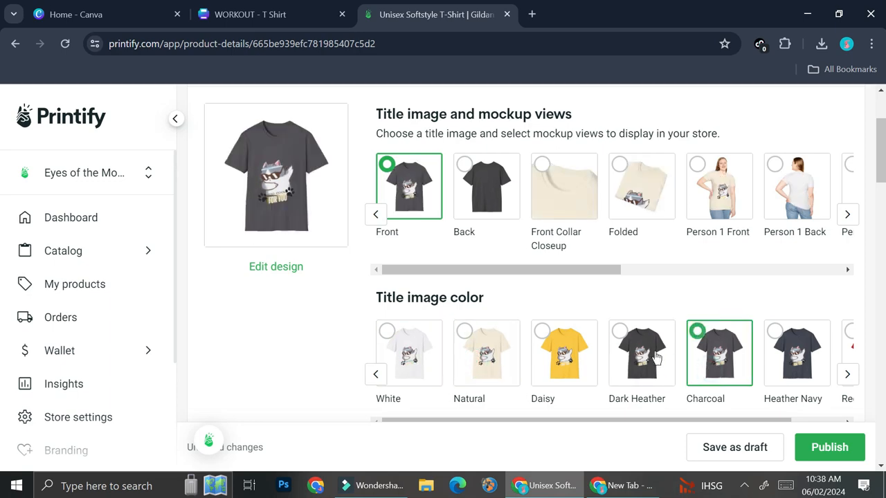
{"action": "scroll", "coordinate": [646, 353], "scroll_direction": "down", "scroll_amount": 5}
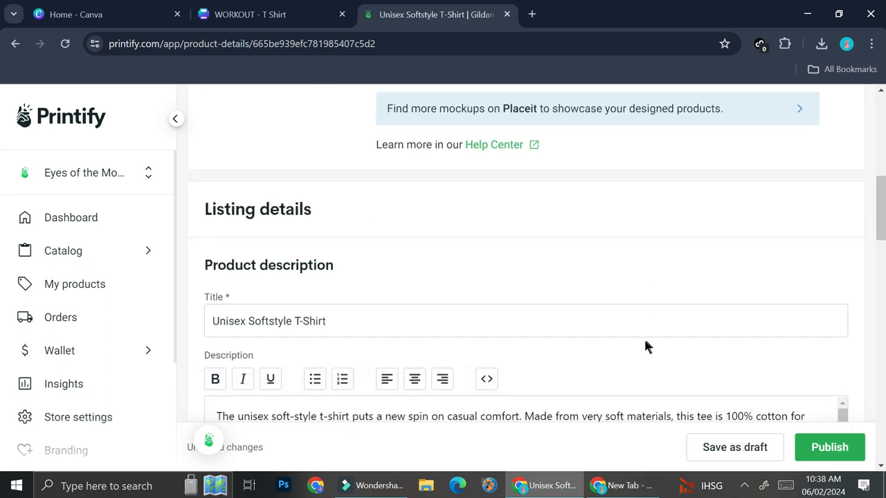
Change the product title to "Cool Cat T-Shirt" in the listing details.
{"action": "scroll", "coordinate": [644, 348], "scroll_direction": "down", "scroll_amount": 2}
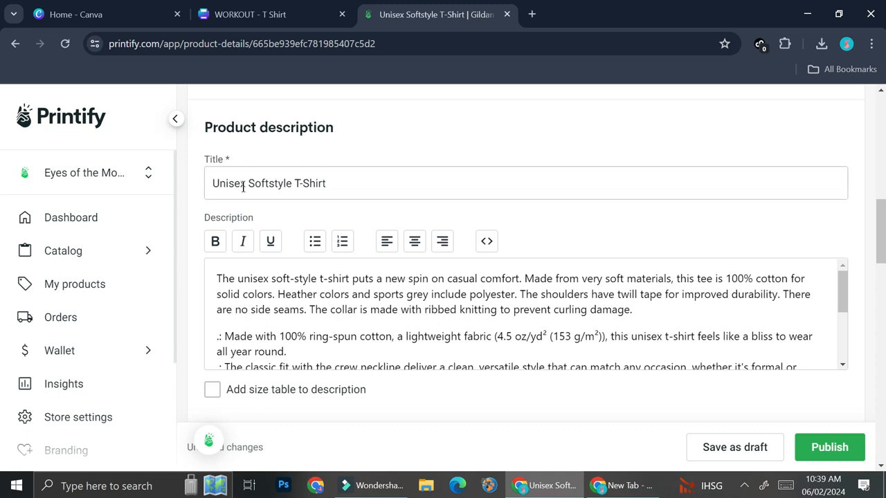
{"action": "left_click_drag", "start_coordinate": [293, 183], "coordinate": [177, 175]}
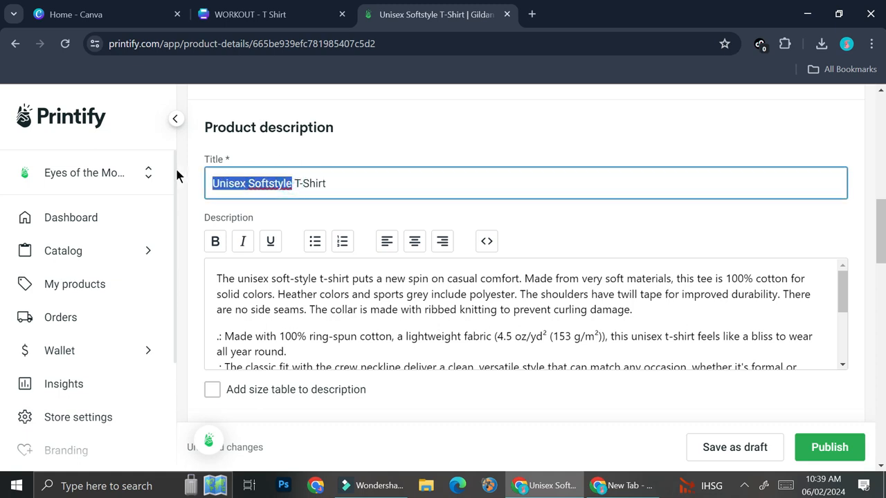
{"action": "type", "text": "Cat"}
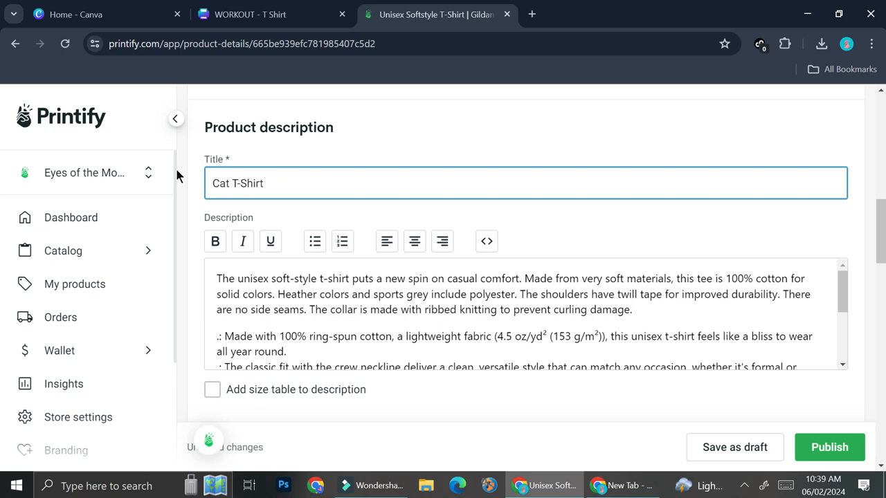
{"action": "key", "text": "BackSpace"}
{"action": "key", "text": "BackSpace"}
{"action": "key", "text": "BackSpace"}
{"action": "type", "text": "Cool Cat"}
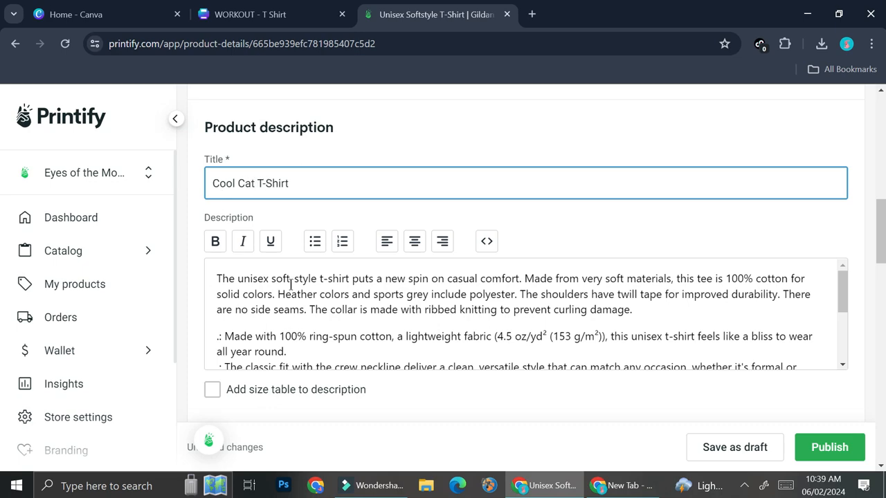
Review the product's description, shipping methods, retail prices per size and publishing settings.
{"action": "scroll", "coordinate": [291, 284], "scroll_direction": "down", "scroll_amount": 1}
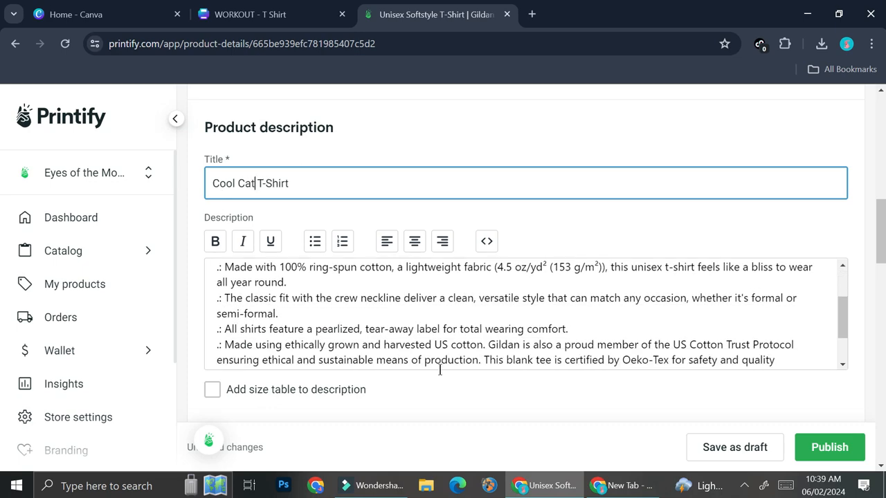
{"action": "scroll", "coordinate": [473, 382], "scroll_direction": "down", "scroll_amount": 2}
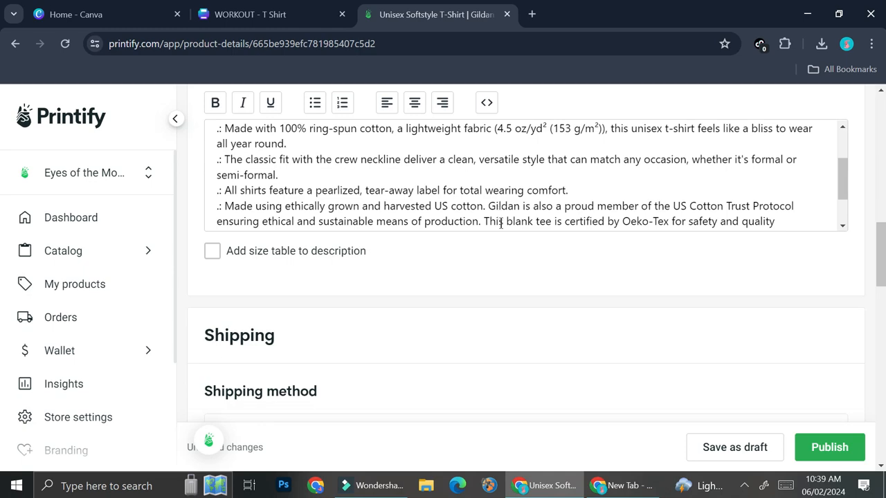
{"action": "scroll", "coordinate": [500, 214], "scroll_direction": "down", "scroll_amount": 1}
{"action": "scroll", "coordinate": [498, 284], "scroll_direction": "down", "scroll_amount": 3}
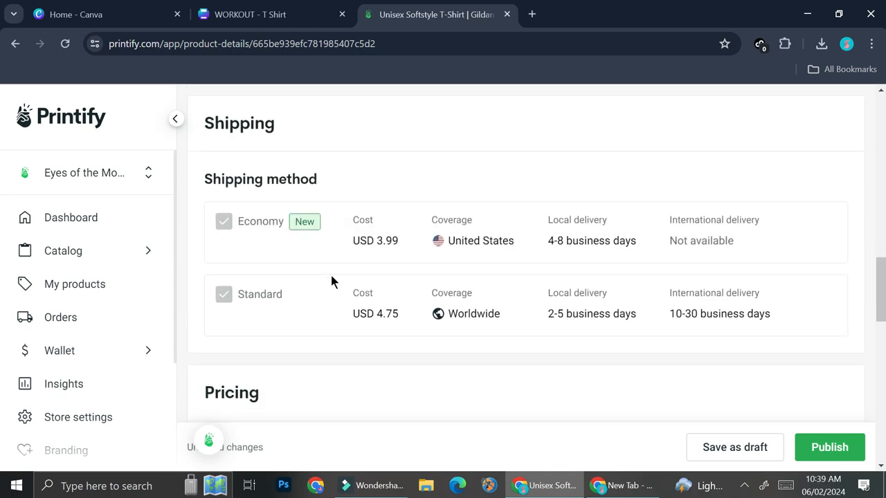
{"action": "scroll", "coordinate": [337, 251], "scroll_direction": "up", "scroll_amount": 1}
{"action": "scroll", "coordinate": [394, 267], "scroll_direction": "down", "scroll_amount": 3}
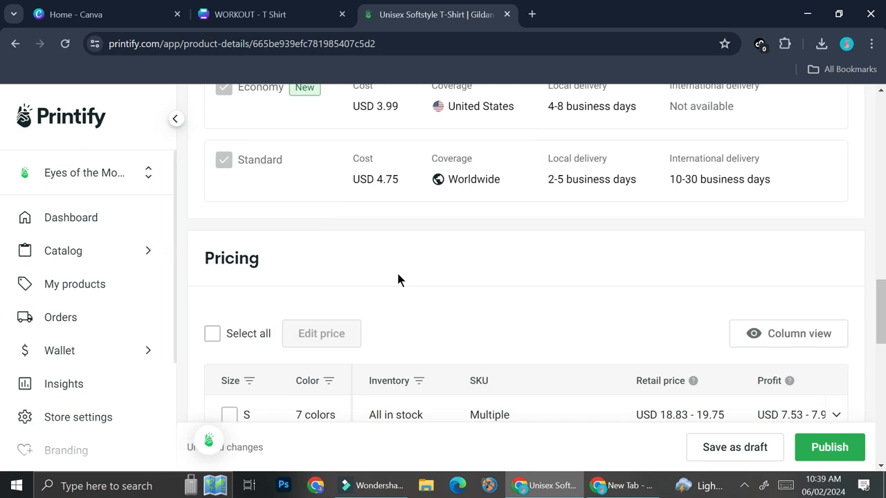
{"action": "scroll", "coordinate": [399, 279], "scroll_direction": "down", "scroll_amount": 1}
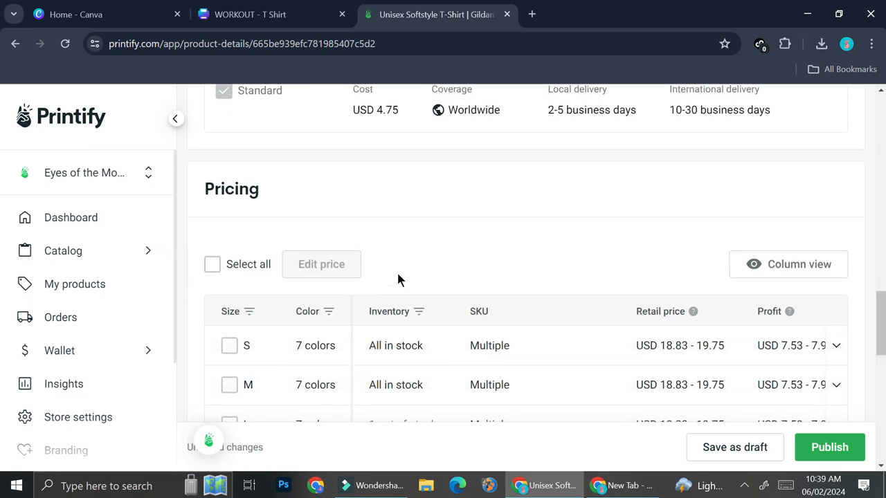
{"action": "scroll", "coordinate": [398, 279], "scroll_direction": "down", "scroll_amount": 2}
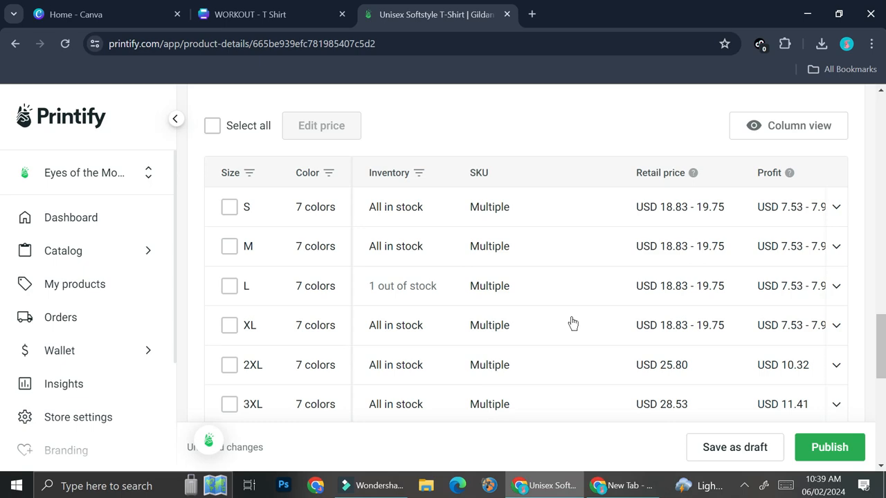
{"action": "scroll", "coordinate": [638, 332], "scroll_direction": "down", "scroll_amount": 7}
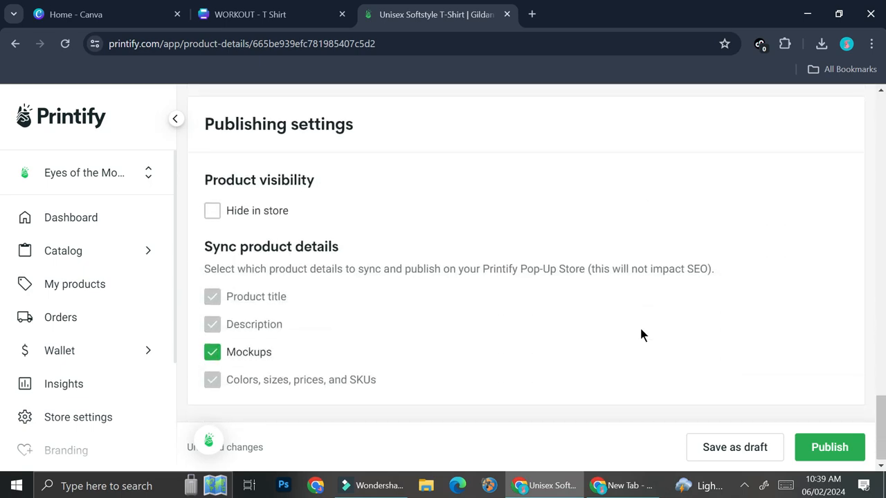
Publish the T-shirt to the store and dismiss the sample order offer.
{"action": "left_click", "coordinate": [805, 449]}
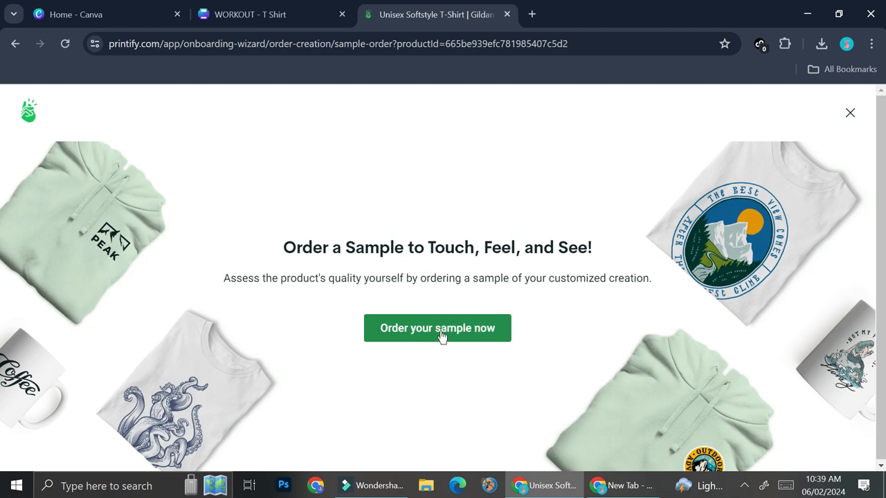
{"action": "left_click", "coordinate": [857, 124]}
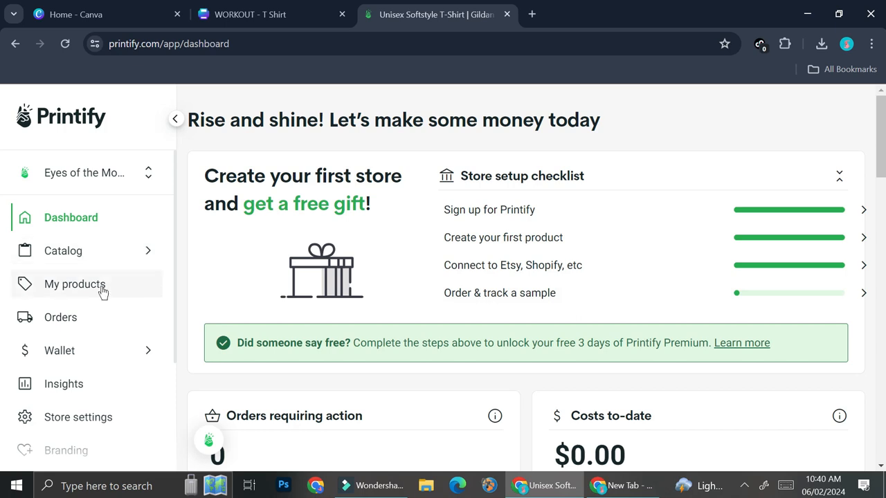
Open the store's product list and check the status of the Cool Cat T-Shirt.
{"action": "left_click", "coordinate": [75, 291]}
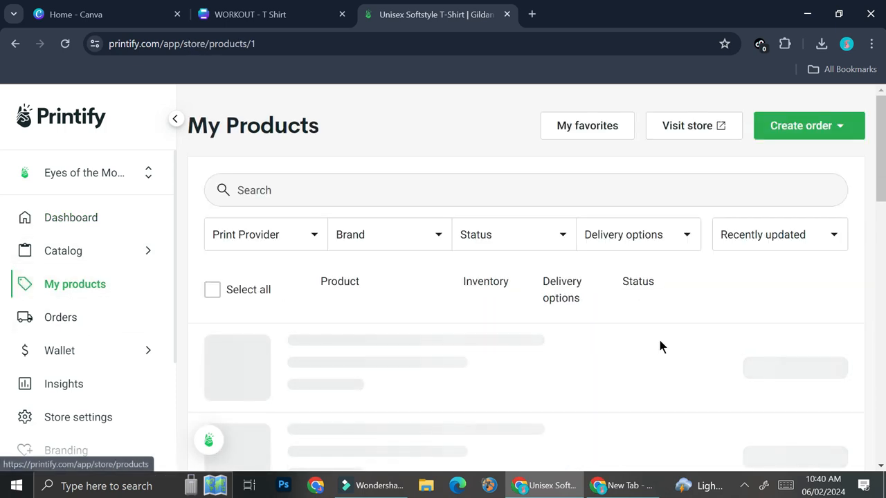
{"action": "scroll", "coordinate": [662, 341], "scroll_direction": "down", "scroll_amount": 3}
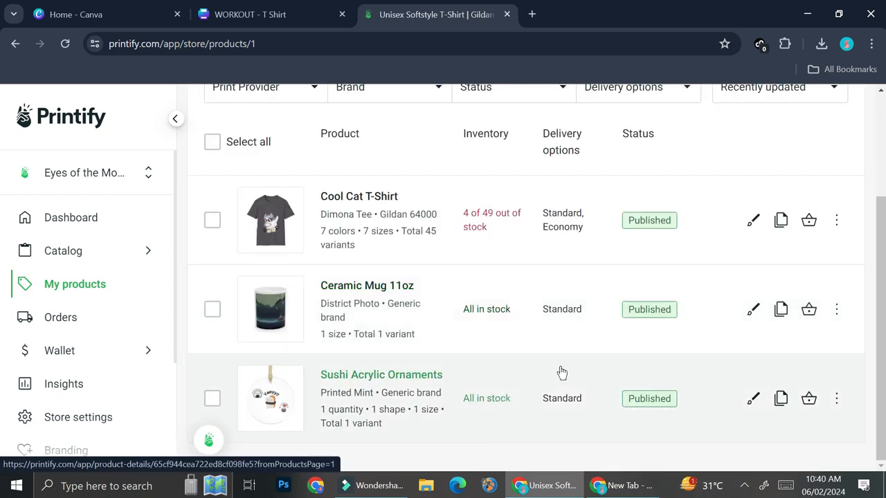
{"action": "scroll", "coordinate": [560, 373], "scroll_direction": "up", "scroll_amount": 2}
{"action": "scroll", "coordinate": [562, 372], "scroll_direction": "down", "scroll_amount": 2}
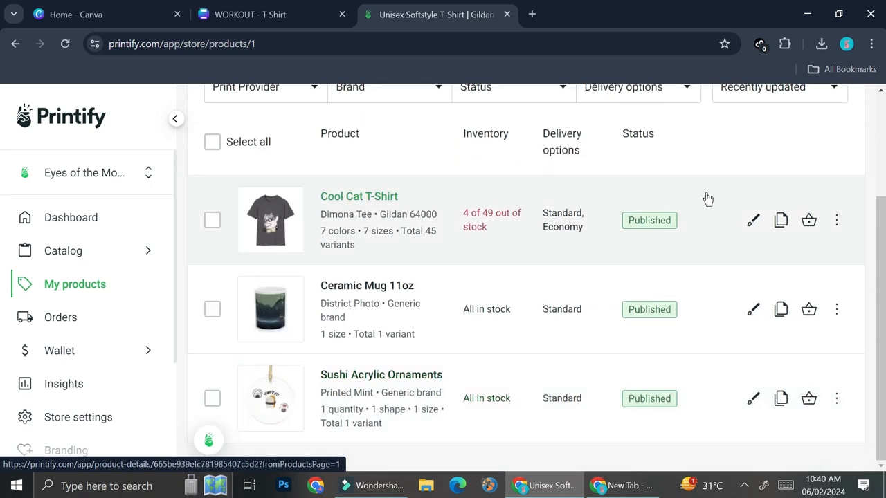